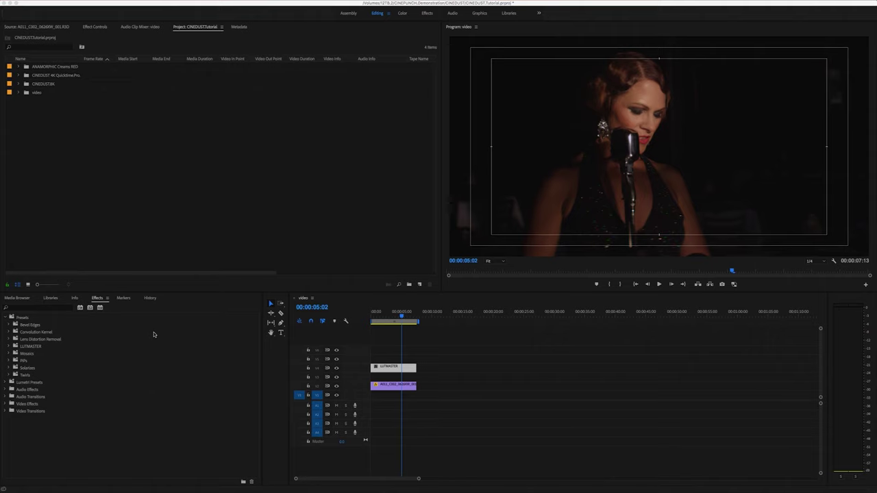
- Browse the Effects presets to the LUTMASTER Bleach Stocks folder
{"action": "left_click", "coordinate": [8, 348]}
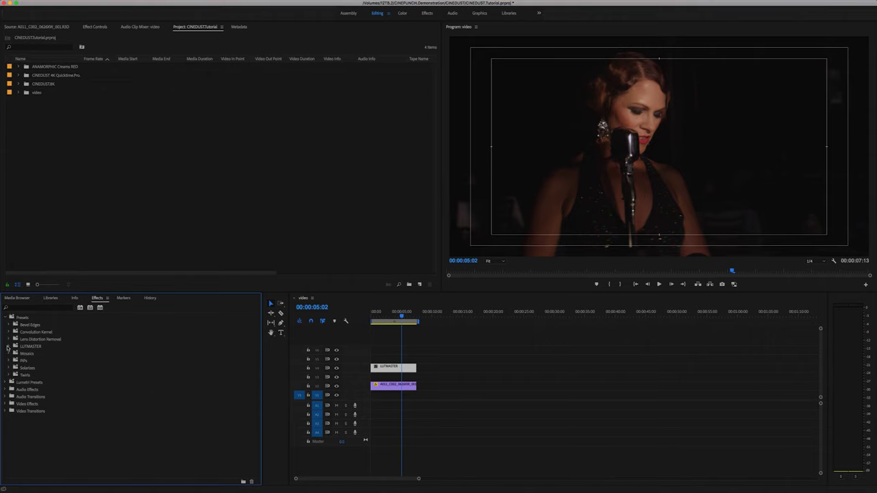
{"action": "left_click", "coordinate": [9, 347]}
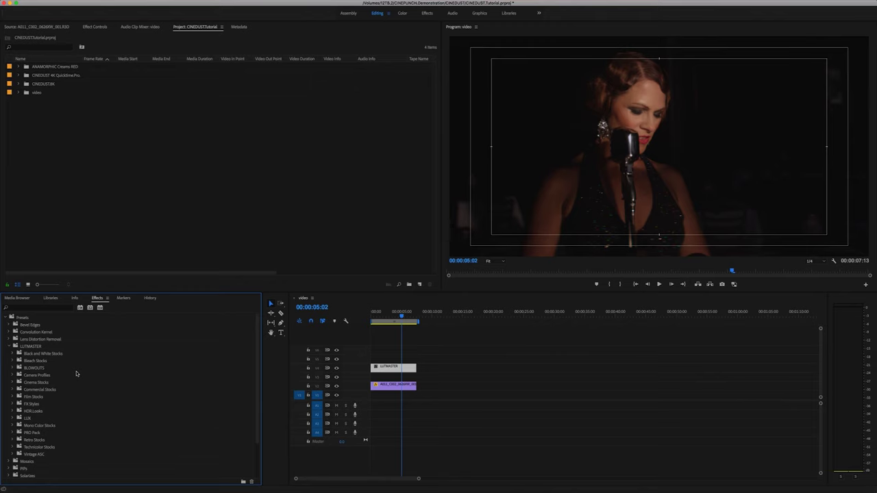
{"action": "scroll", "coordinate": [77, 374], "scroll_direction": "down", "scroll_amount": 3}
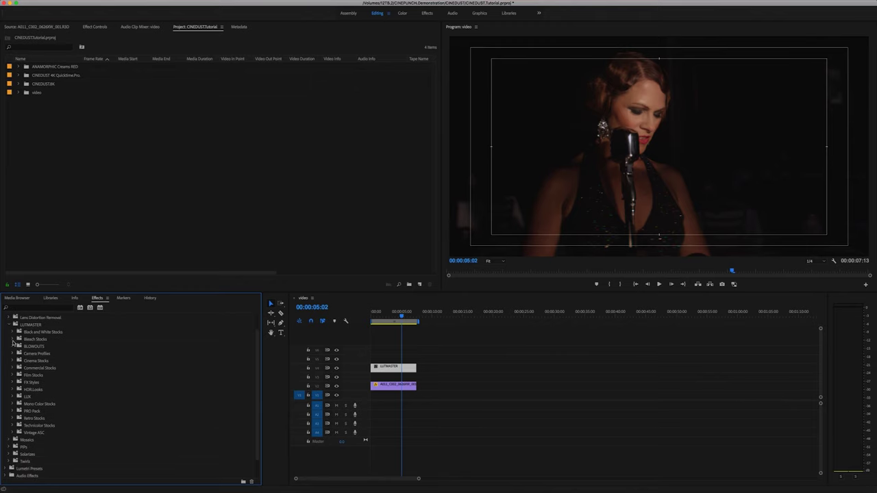
{"action": "left_click", "coordinate": [13, 340]}
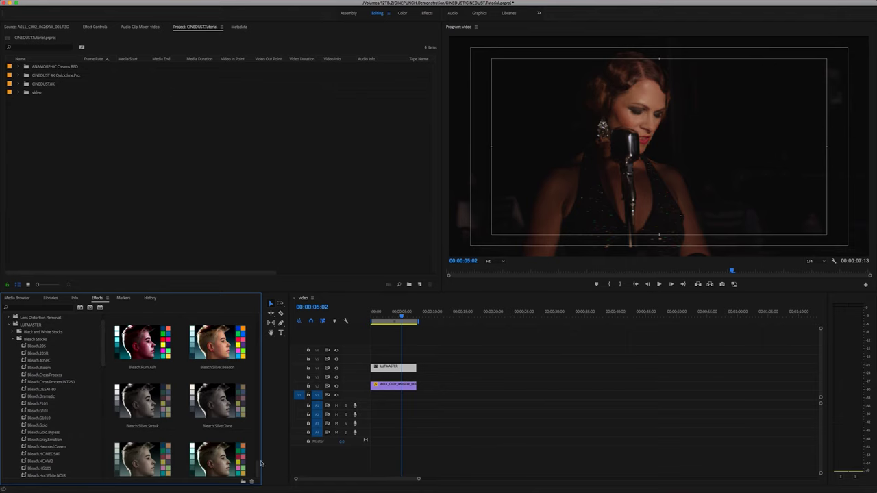
{"action": "scroll", "coordinate": [256, 466], "scroll_direction": "down", "scroll_amount": 5}
- Apply Bleach.Silver.Beacon to the LUTMASTER adjustment layer and scrub to 00:00:04:01
{"action": "left_click_drag", "start_coordinate": [256, 466], "coordinate": [251, 438]}
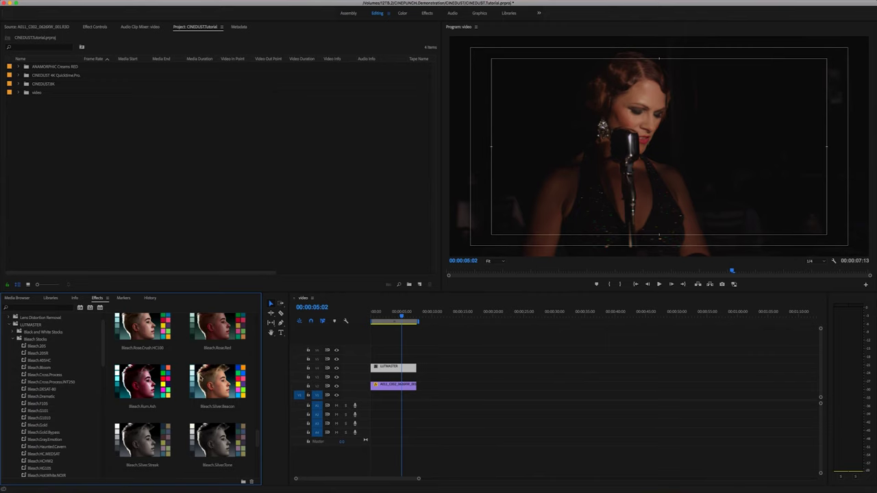
{"action": "left_click_drag", "start_coordinate": [201, 379], "coordinate": [385, 371]}
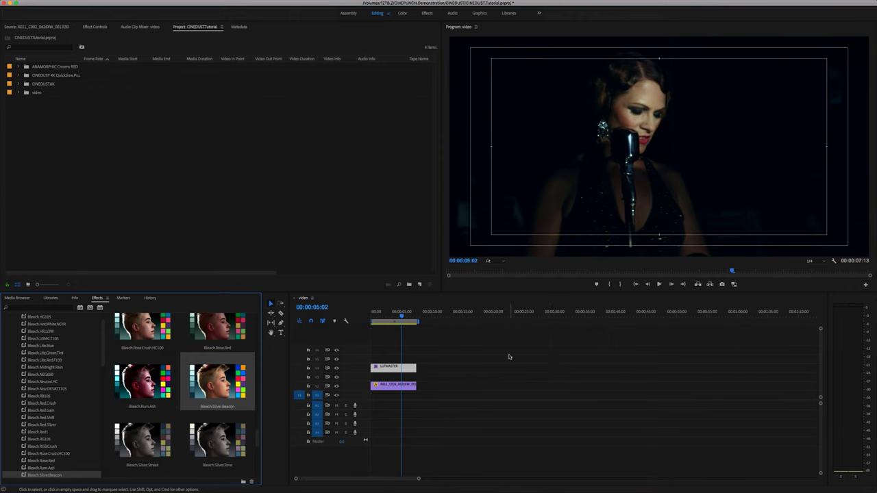
{"action": "left_click", "coordinate": [399, 313]}
{"action": "left_click_drag", "start_coordinate": [399, 313], "coordinate": [395, 313]}
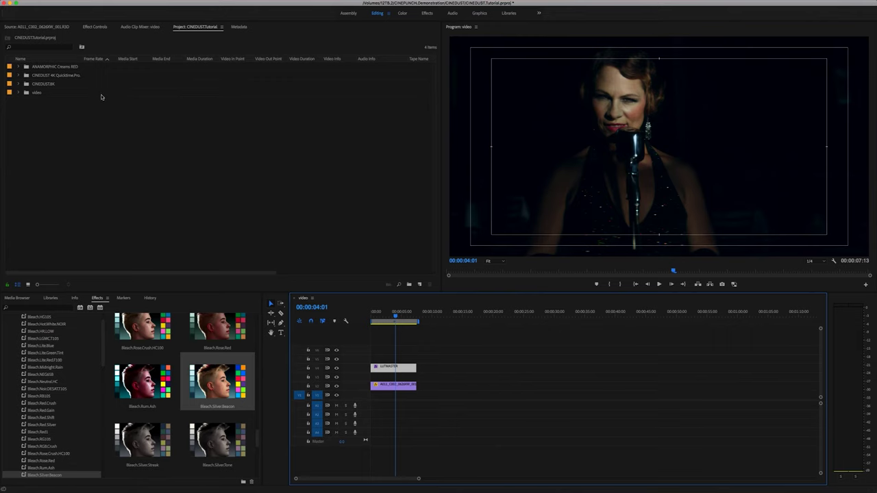
- Expand the CINEDUST 4K folder to list Bokeh Winds Lite, Dusty Lens and Fine Particles
{"action": "left_click", "coordinate": [20, 75]}
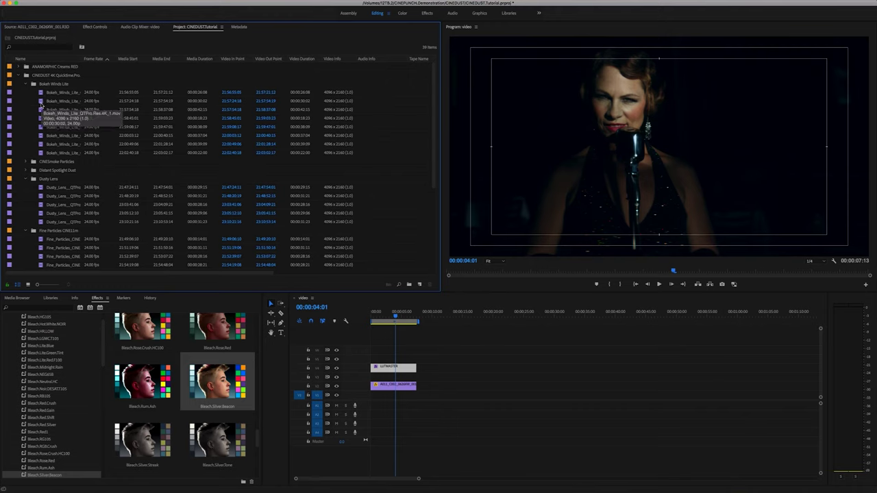
- Place the second Bokeh Winds Lite clip above the singer, trim it to match, and play back
{"action": "left_click", "coordinate": [41, 101]}
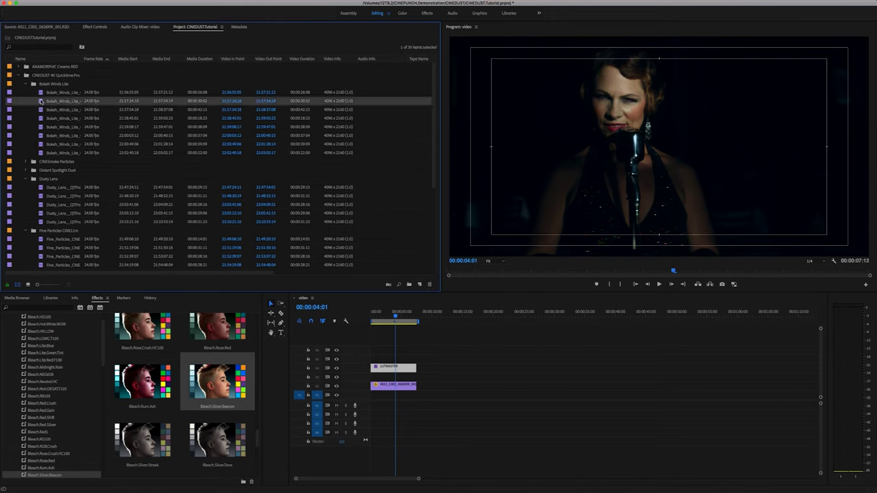
{"action": "left_click_drag", "start_coordinate": [277, 221], "coordinate": [399, 379]}
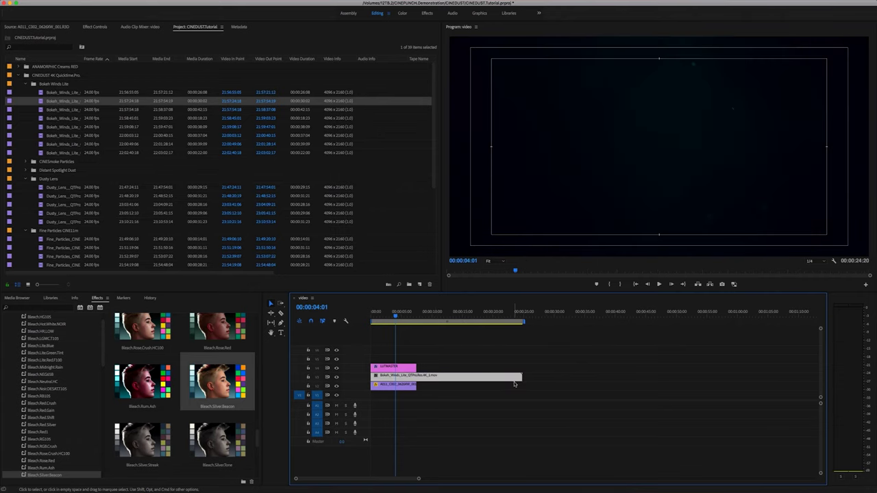
{"action": "left_click_drag", "start_coordinate": [479, 378], "coordinate": [416, 378]}
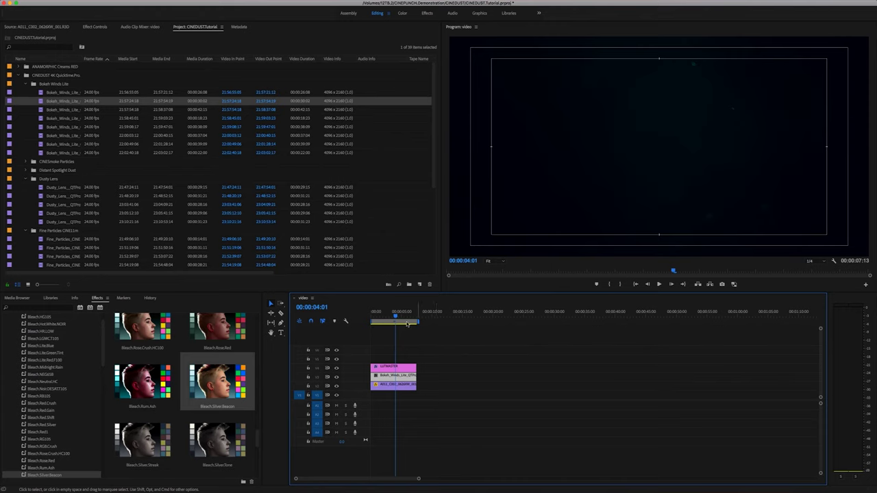
{"action": "left_click", "coordinate": [380, 324]}
{"action": "key", "text": "space"}
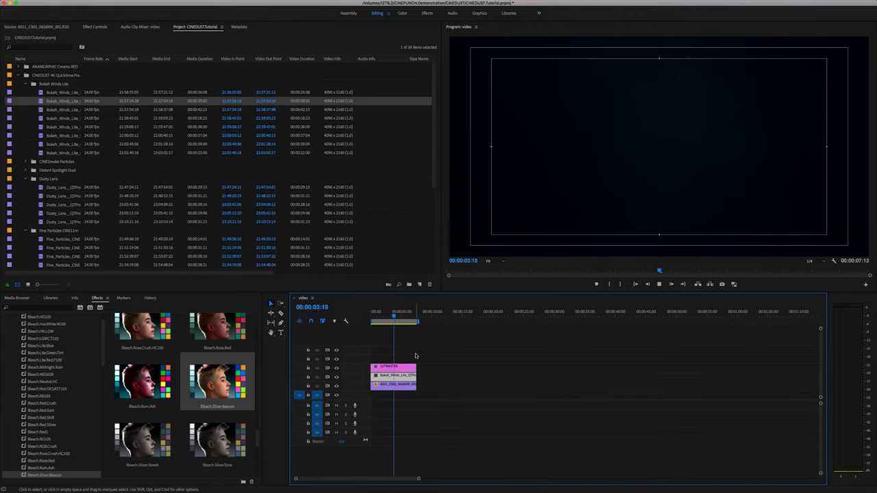
- Set the Bokeh clip's Opacity blend mode to Linear Dodge (Add) and preview the result
{"action": "left_click", "coordinate": [93, 27]}
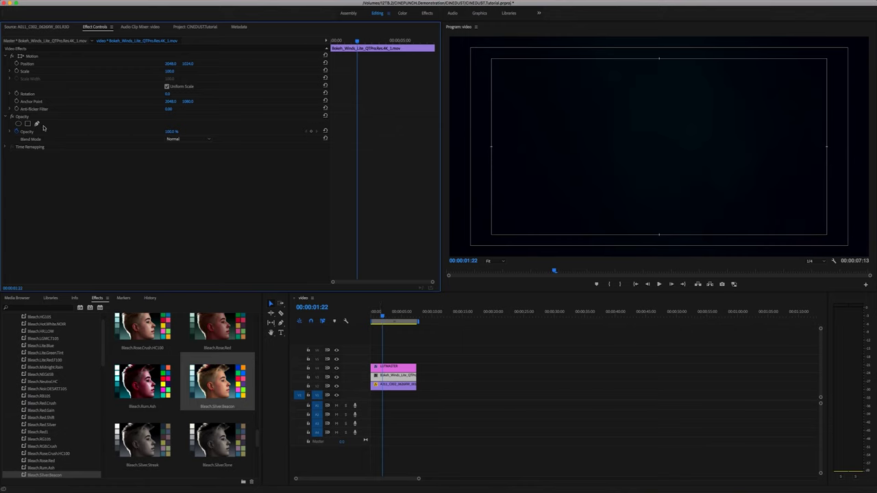
{"action": "left_click", "coordinate": [182, 139]}
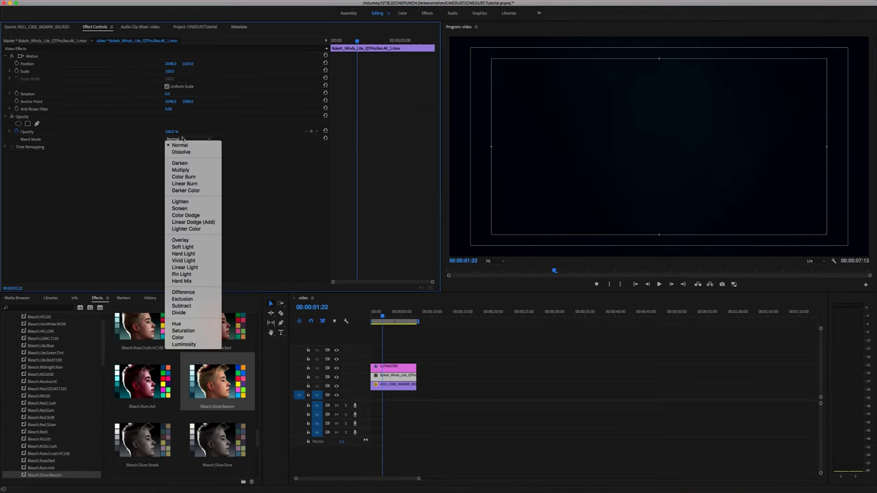
{"action": "left_click", "coordinate": [193, 222]}
{"action": "left_click", "coordinate": [400, 313]}
{"action": "key", "text": "space"}
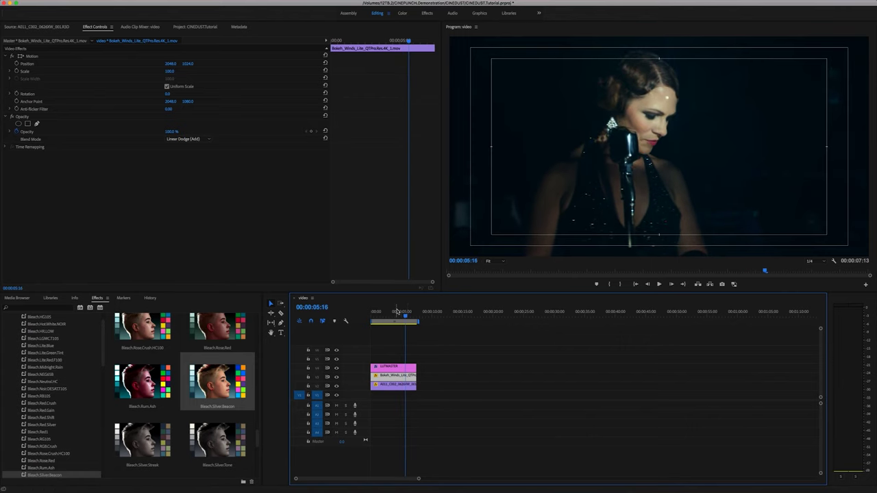
{"action": "left_click_drag", "start_coordinate": [397, 313], "coordinate": [384, 312]}
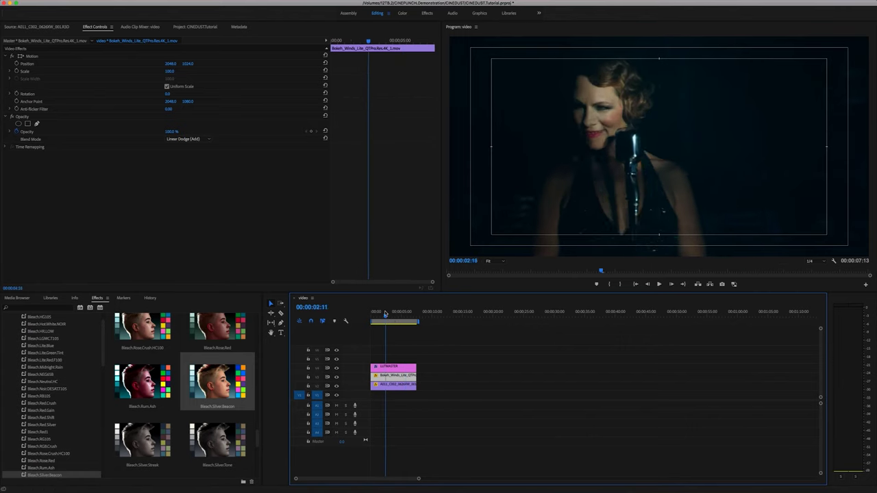
{"action": "left_click", "coordinate": [39, 308]}
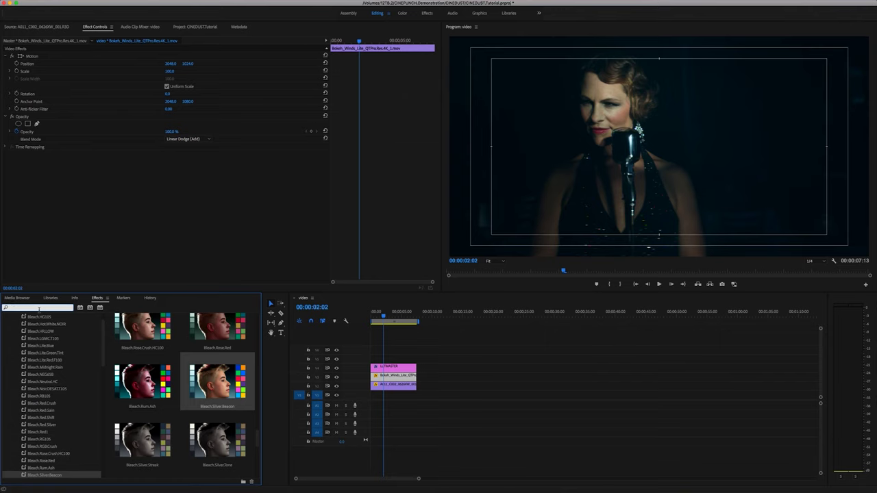
- Search for 'level', apply Levels to the Bokeh particle clip, and preview playback
{"action": "type", "text": "levels"}
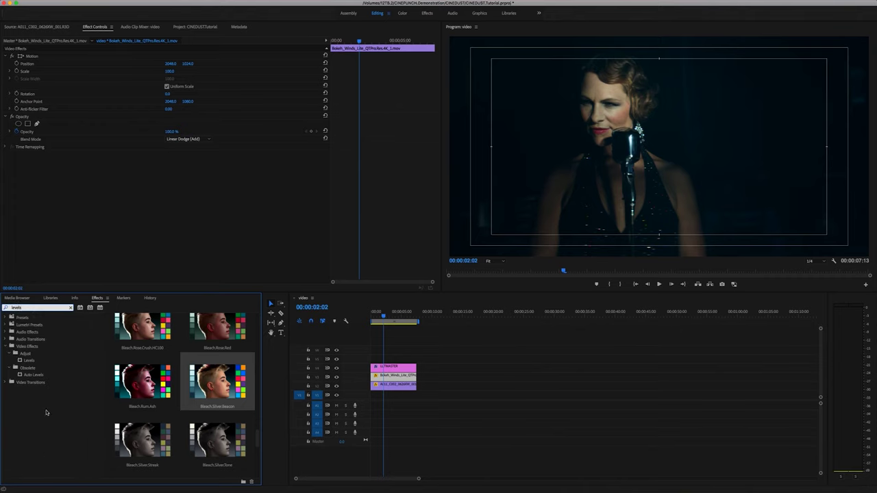
{"action": "left_click", "coordinate": [22, 361]}
{"action": "left_click_drag", "start_coordinate": [22, 363], "coordinate": [403, 377]}
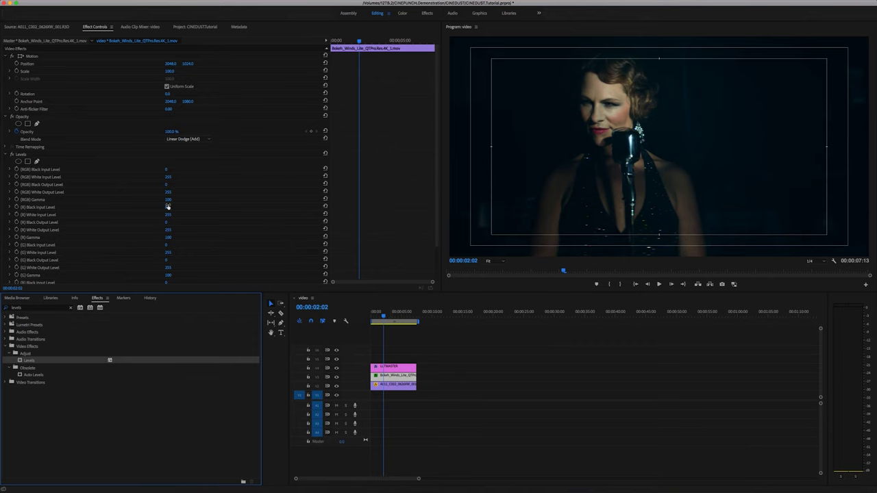
{"action": "left_click_drag", "start_coordinate": [386, 315], "coordinate": [396, 315]}
{"action": "key", "text": "space"}
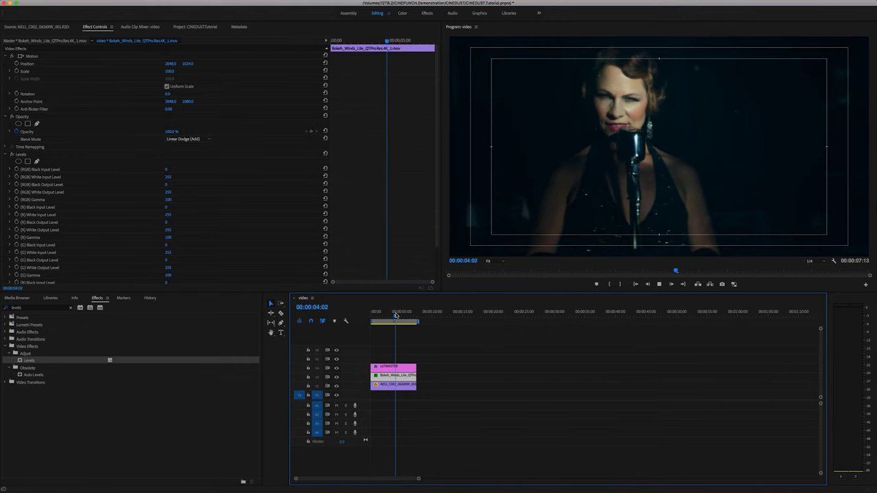
{"action": "left_click_drag", "start_coordinate": [396, 315], "coordinate": [381, 315]}
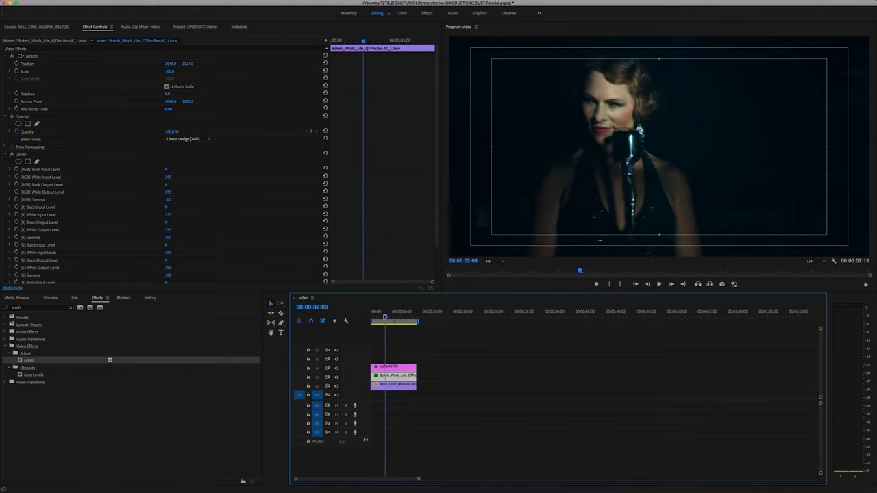
{"action": "key", "text": "space"}
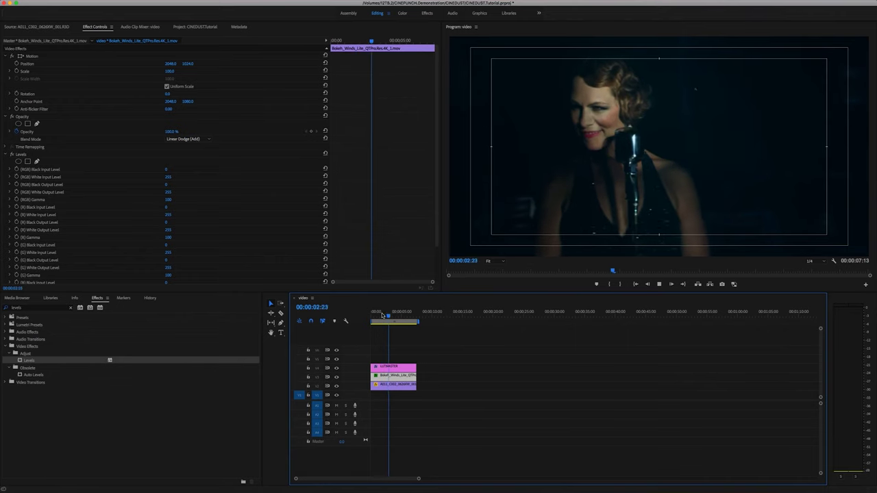
{"action": "key", "text": "space"}
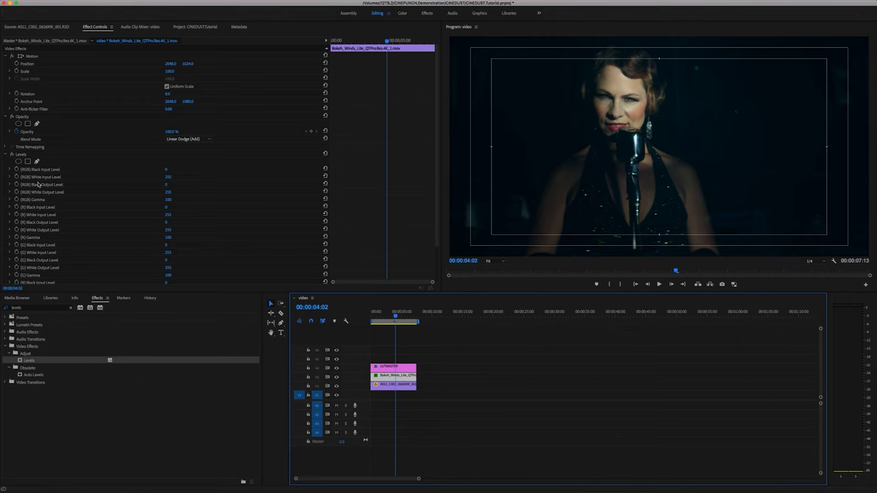
- Set RGB Black Input 14 and White Input 250, then toggle Levels to compare
{"action": "left_click", "coordinate": [9, 169]}
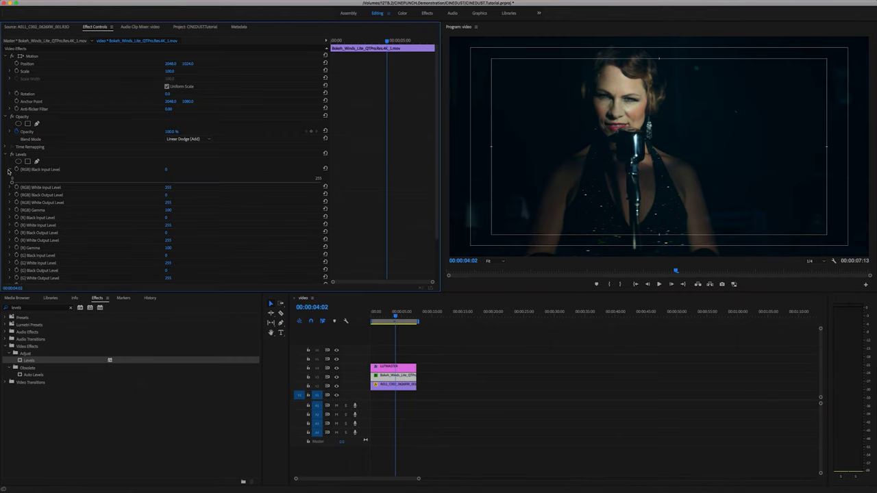
{"action": "left_click_drag", "start_coordinate": [20, 184], "coordinate": [28, 183]}
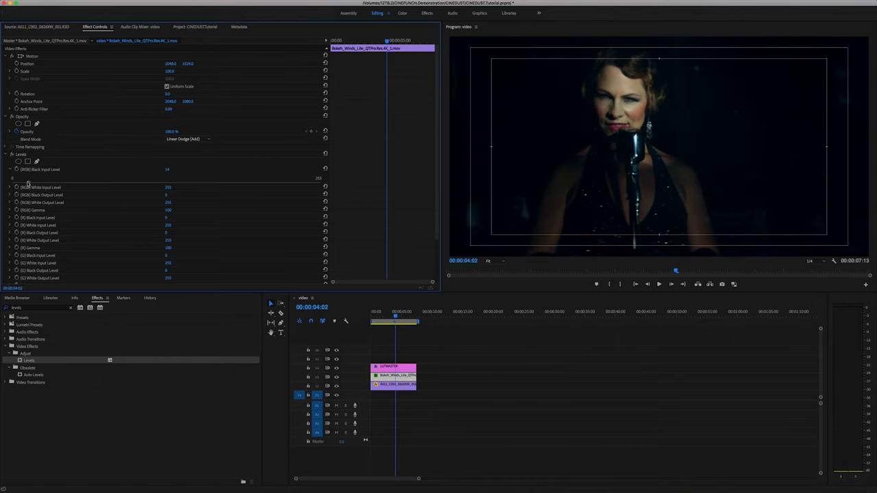
{"action": "left_click", "coordinate": [11, 187]}
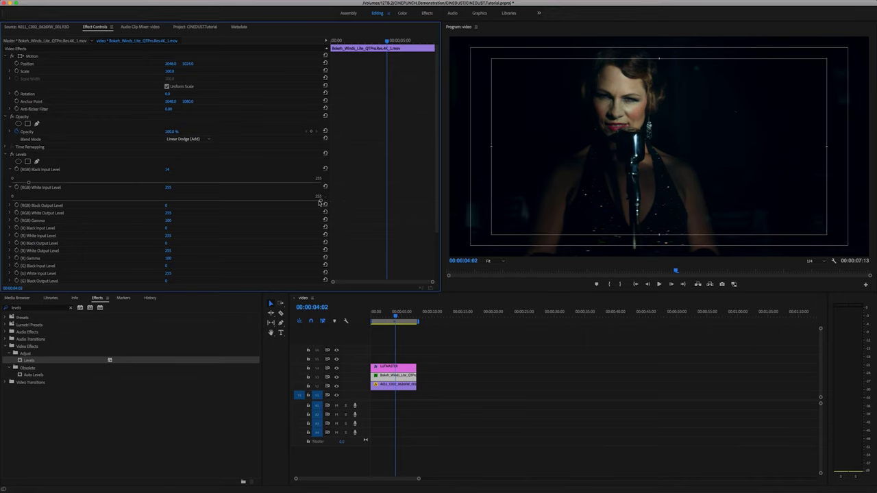
{"action": "left_click_drag", "start_coordinate": [320, 202], "coordinate": [315, 201]}
{"action": "left_click", "coordinate": [376, 315]}
{"action": "key", "text": "space"}
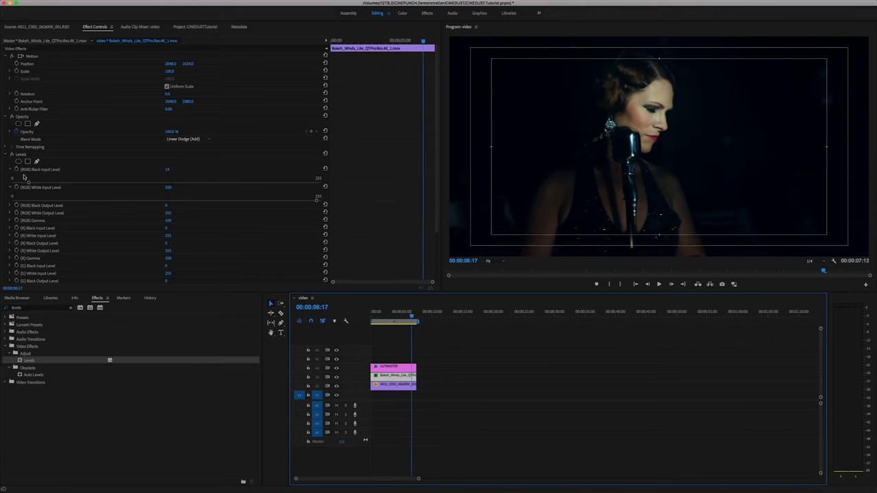
{"action": "left_click", "coordinate": [13, 154]}
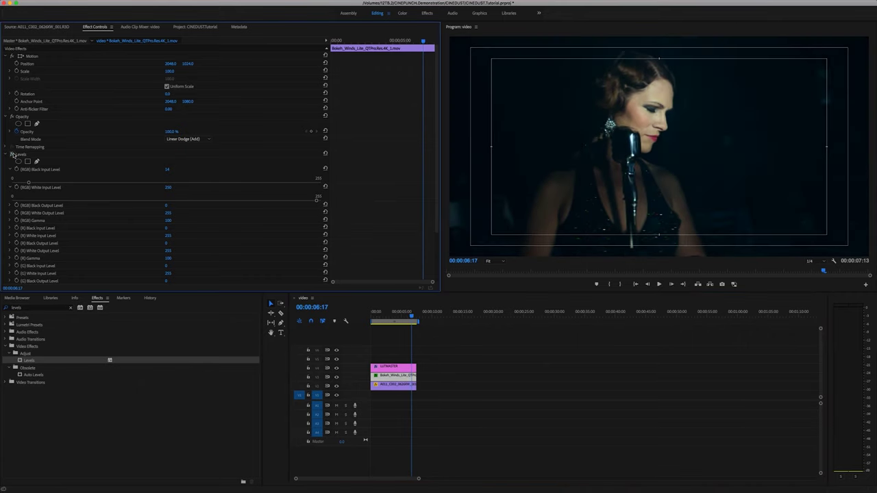
{"action": "left_click", "coordinate": [13, 154]}
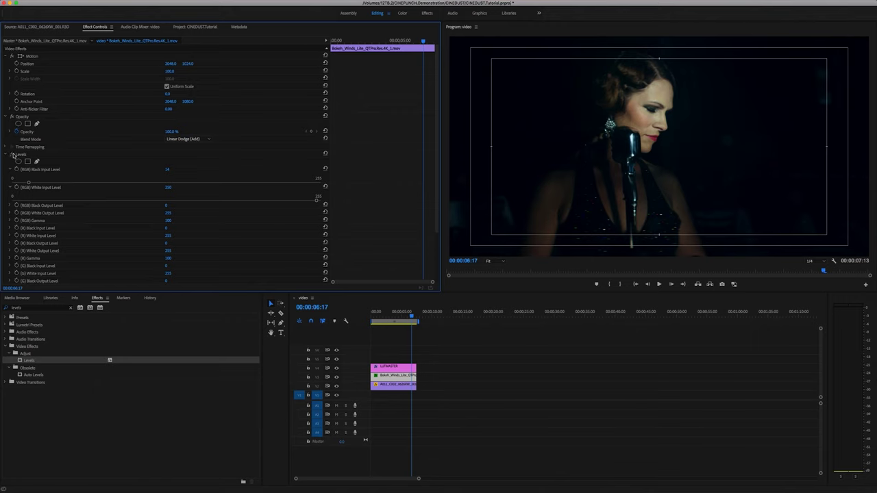
- Compare Levels on and off, delete the Bokeh clip, and move the LUTMASTER layer up a track
{"action": "left_click", "coordinate": [12, 154]}
{"action": "left_click", "coordinate": [12, 154]}
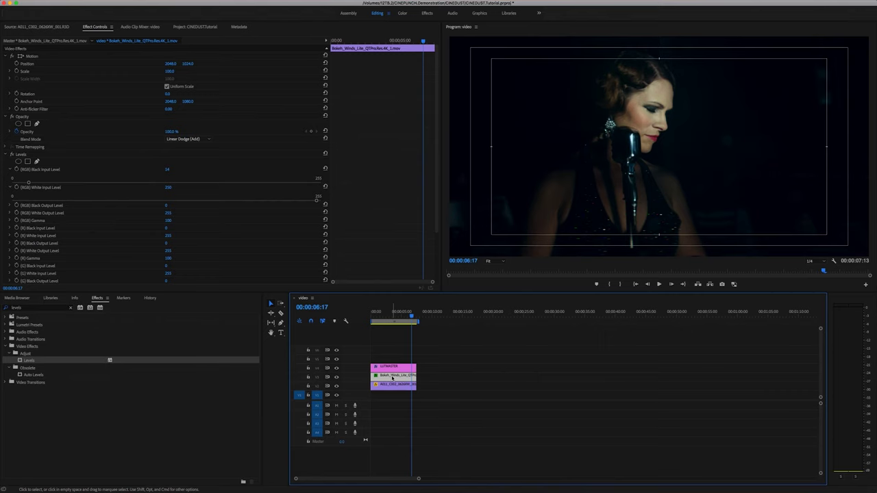
{"action": "key", "text": "Delete"}
{"action": "left_click_drag", "start_coordinate": [387, 367], "coordinate": [388, 341]}
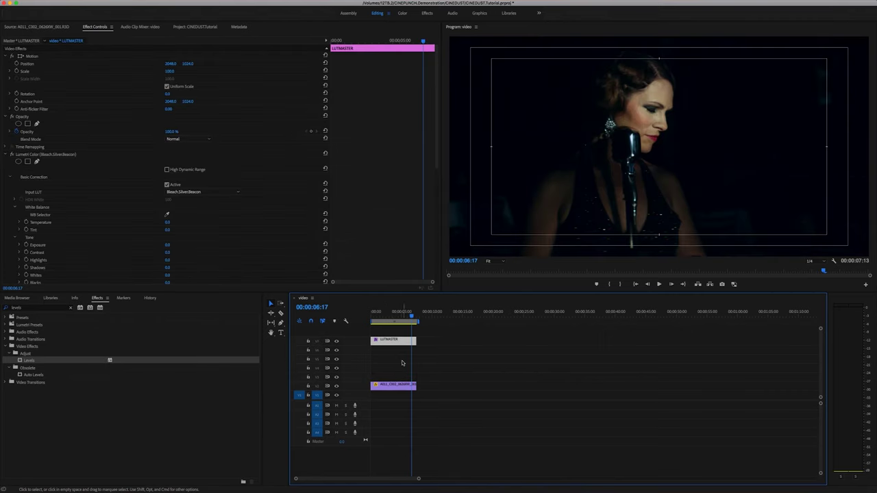
- Collapse the CINEDUST 4K Quicktime Pro folder and expand the CINEDUST8K folder
{"action": "left_click", "coordinate": [44, 26]}
{"action": "left_click", "coordinate": [229, 29]}
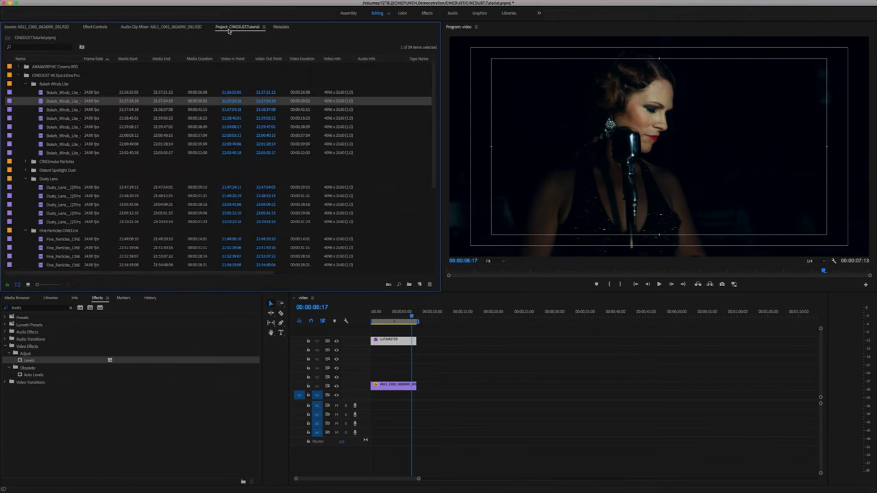
{"action": "left_click", "coordinate": [17, 76]}
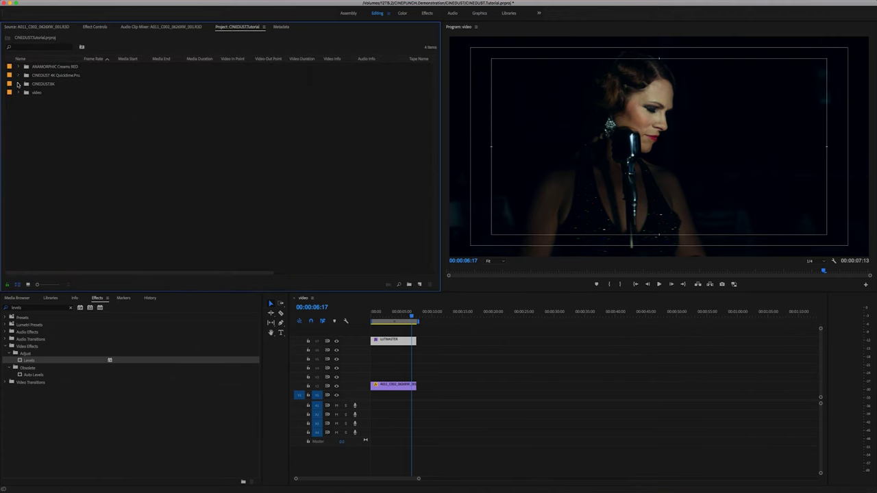
{"action": "left_click", "coordinate": [40, 85]}
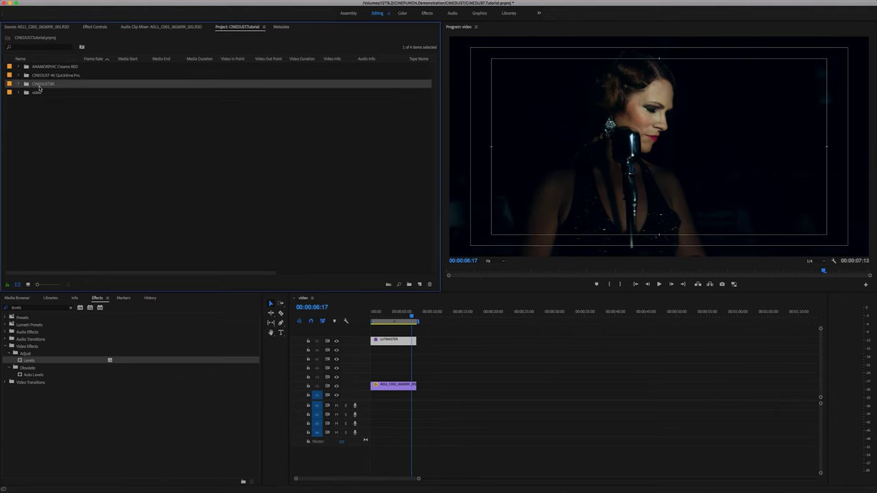
{"action": "left_click", "coordinate": [21, 84]}
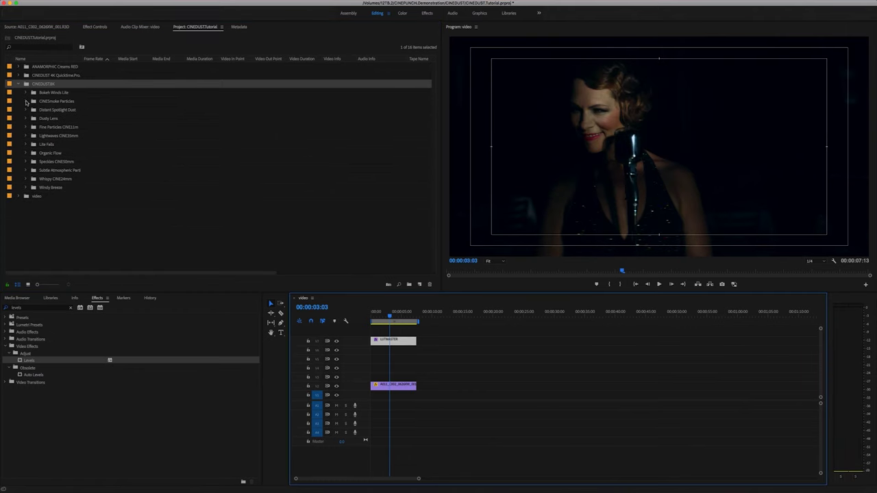
- Place the last CINESmoke Particles clip above the singer footage, trim its end, and preview
{"action": "left_click", "coordinate": [26, 101]}
{"action": "left_click", "coordinate": [26, 102]}
{"action": "left_click", "coordinate": [26, 101]}
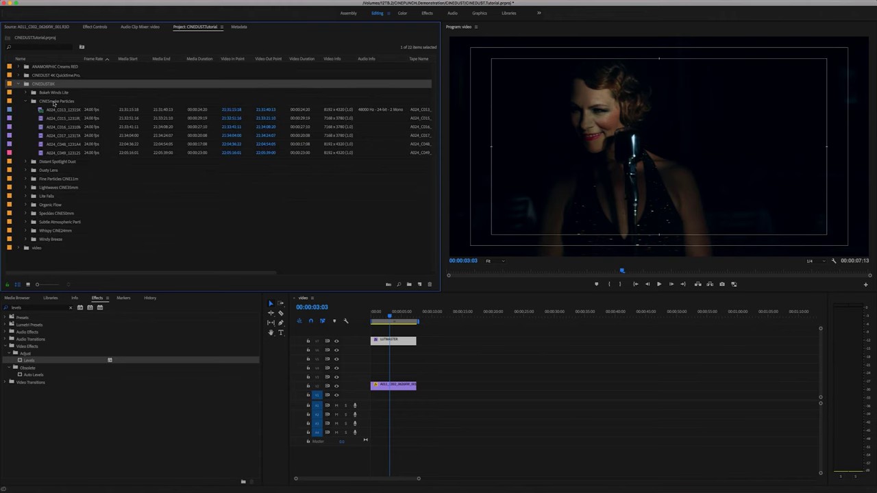
{"action": "left_click", "coordinate": [41, 154]}
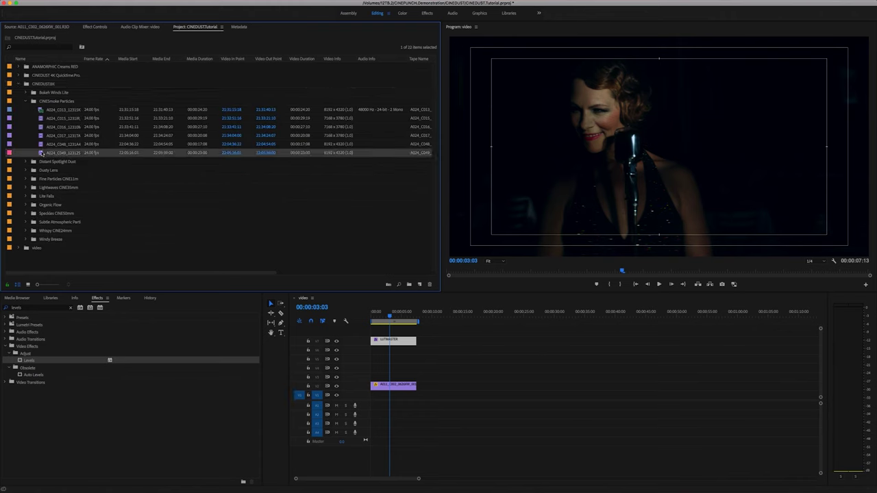
{"action": "left_click_drag", "start_coordinate": [206, 235], "coordinate": [407, 368]}
{"action": "left_click_drag", "start_coordinate": [491, 368], "coordinate": [416, 369]}
{"action": "left_click_drag", "start_coordinate": [382, 317], "coordinate": [375, 317]}
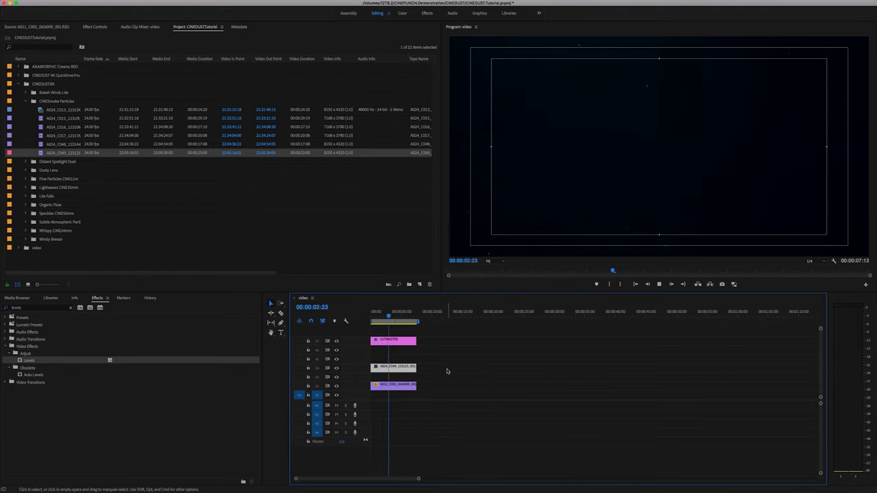
{"action": "key", "text": "space"}
{"action": "left_click_drag", "start_coordinate": [398, 314], "coordinate": [381, 313]}
- Select RED Source Settings in the smoke clip's Master clip Effect Controls
{"action": "key", "text": "space"}
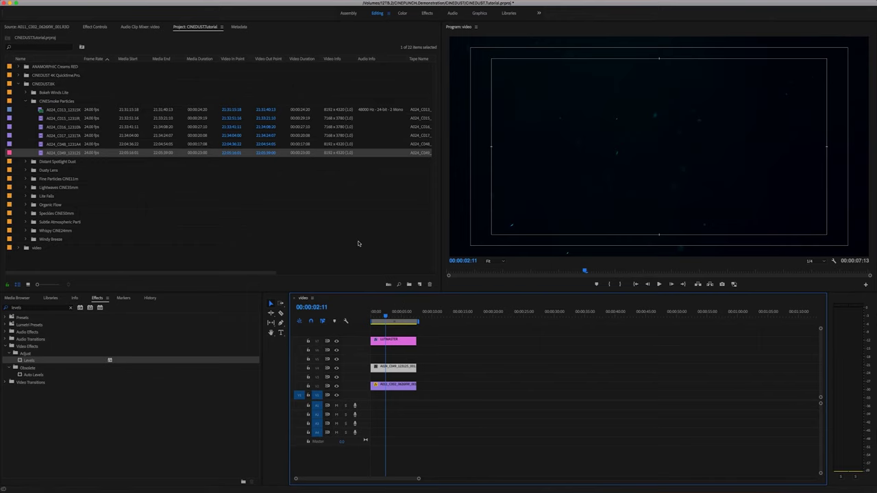
{"action": "left_click", "coordinate": [94, 26]}
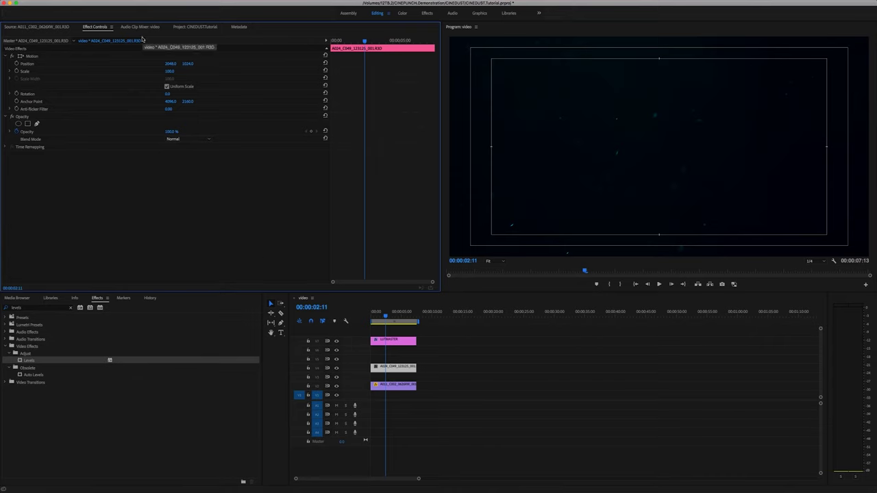
{"action": "left_click", "coordinate": [38, 42]}
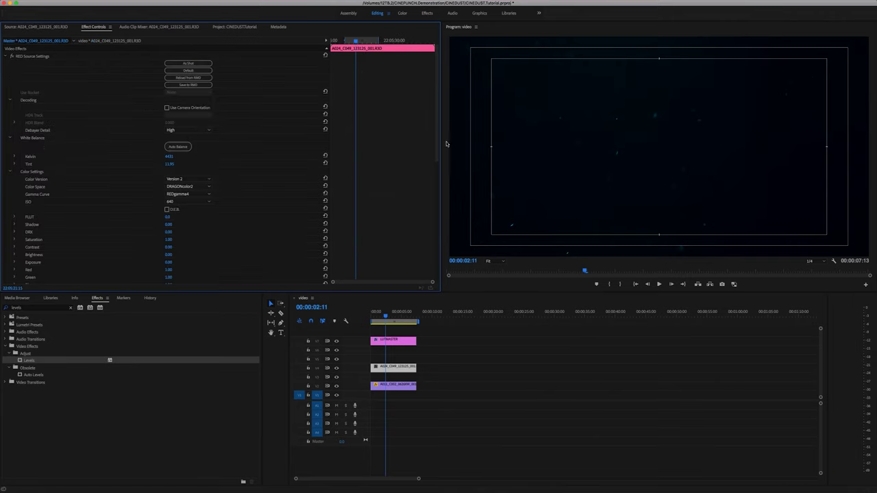
{"action": "scroll", "coordinate": [436, 137], "scroll_direction": "down", "scroll_amount": 1}
{"action": "scroll", "coordinate": [436, 137], "scroll_direction": "up", "scroll_amount": 1}
{"action": "left_click", "coordinate": [44, 56]}
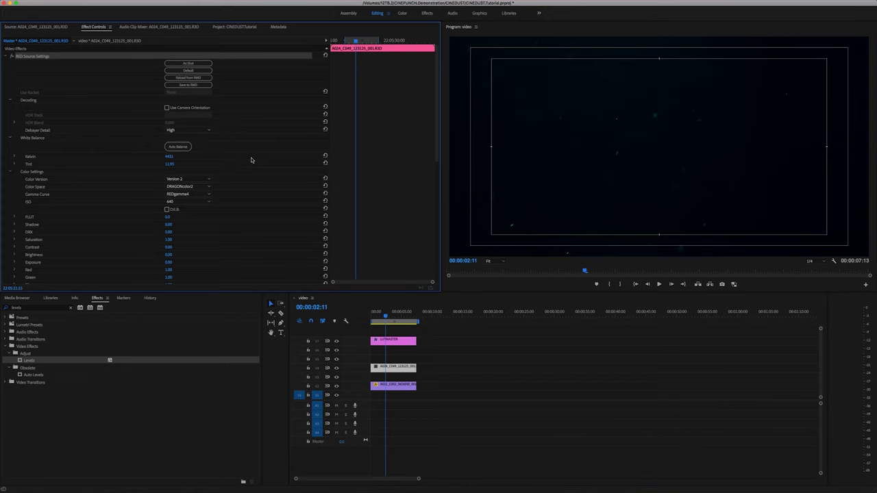
- Try the REDlogFilm gamma curve, then revert it to REDgamma4
{"action": "left_click", "coordinate": [202, 194]}
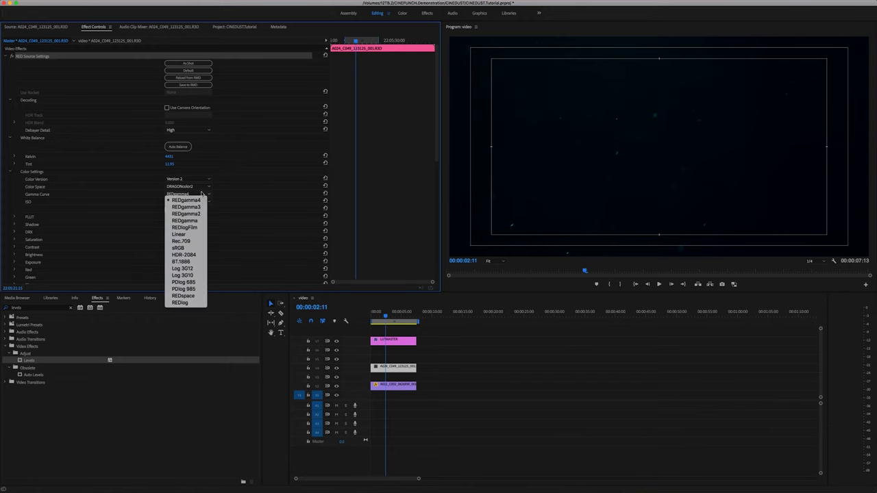
{"action": "left_click", "coordinate": [197, 228]}
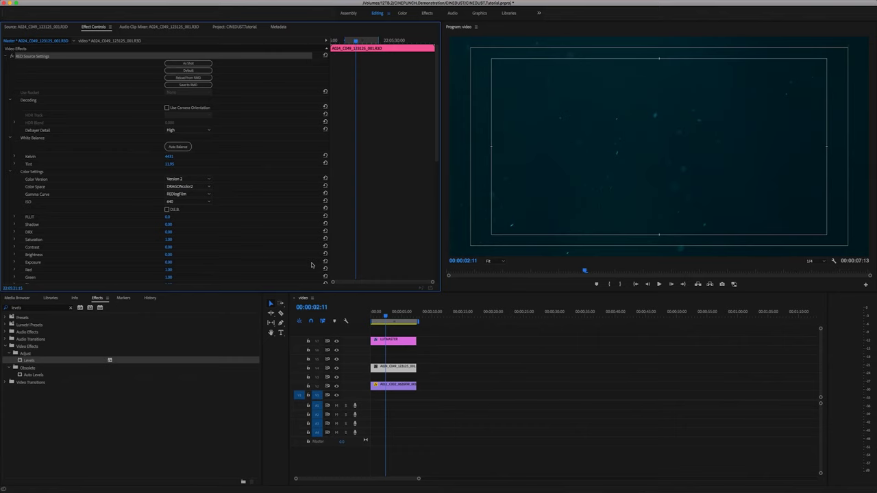
{"action": "left_click", "coordinate": [189, 194]}
{"action": "left_click", "coordinate": [186, 197]}
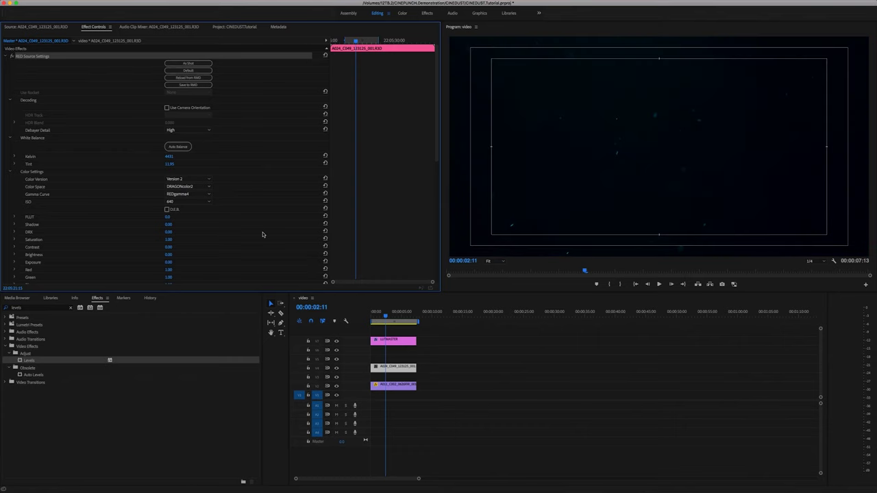
{"action": "scroll", "coordinate": [51, 226], "scroll_direction": "down", "scroll_amount": 5}
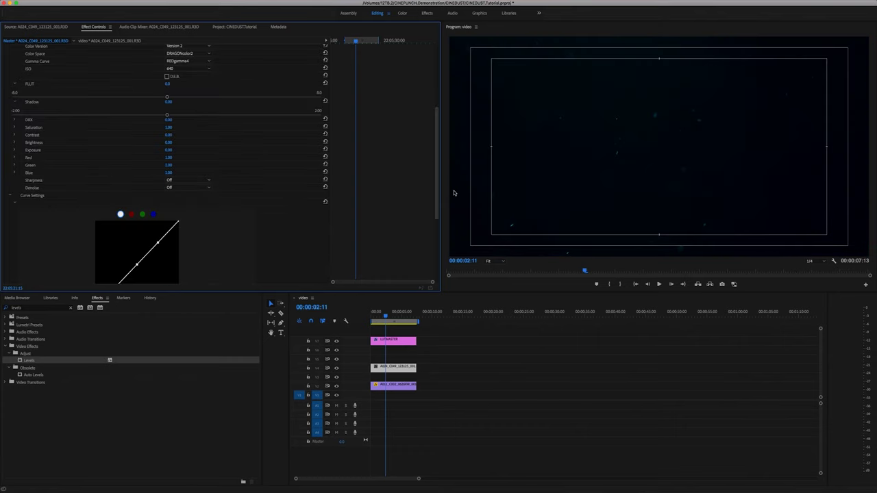
- Shape the RED source tone curve into an S for extra contrast
{"action": "left_click", "coordinate": [12, 157]}
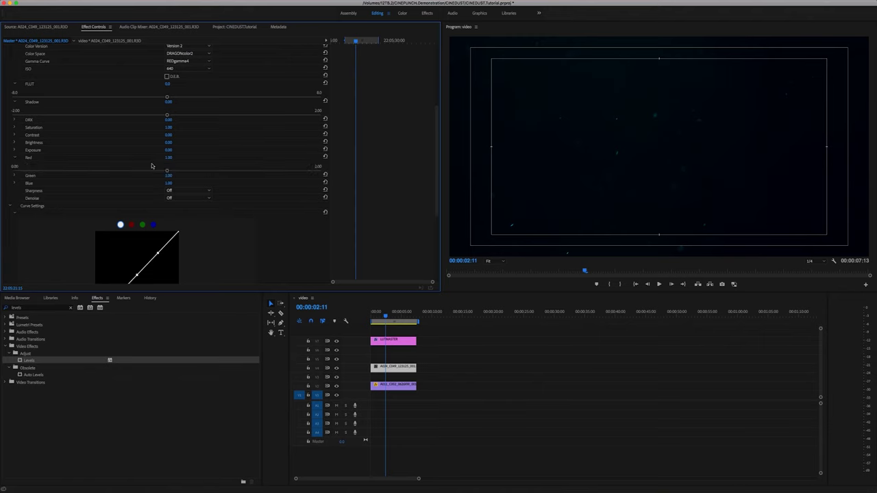
{"action": "left_click_drag", "start_coordinate": [180, 173], "coordinate": [202, 171]}
{"action": "scroll", "coordinate": [436, 133], "scroll_direction": "down", "scroll_amount": 5}
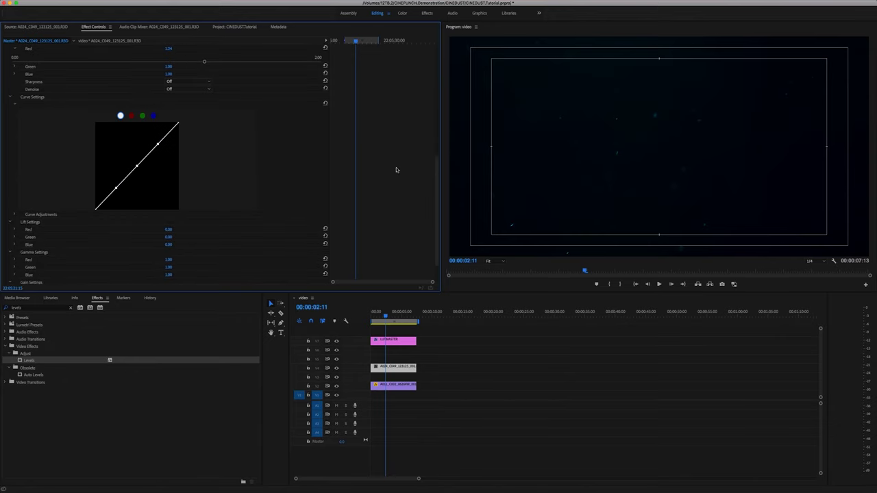
{"action": "left_click_drag", "start_coordinate": [157, 145], "coordinate": [127, 156]}
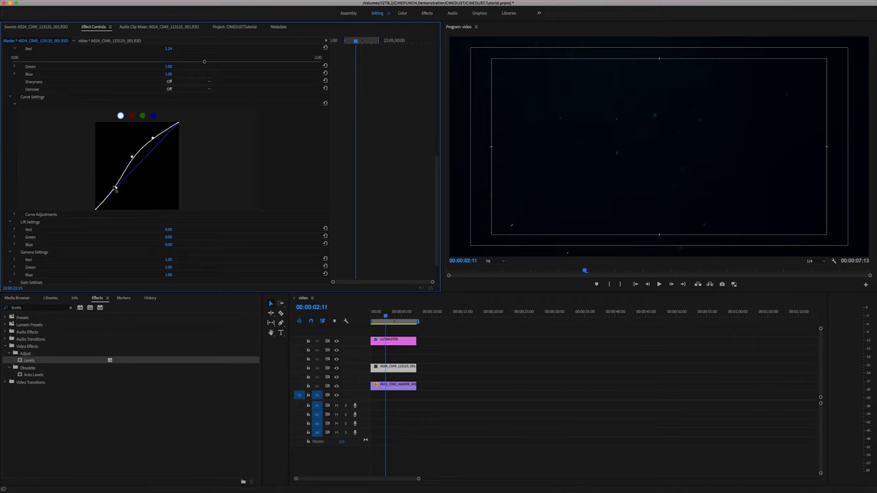
{"action": "left_click_drag", "start_coordinate": [114, 186], "coordinate": [119, 199]}
{"action": "left_click_drag", "start_coordinate": [437, 166], "coordinate": [428, 129]}
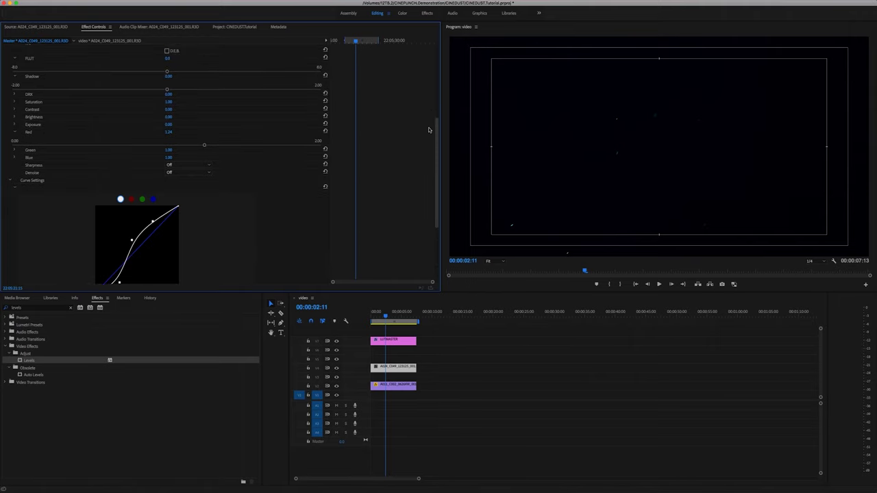
- Set Red gain to 1.99 and Green and Blue to 0, then play back
{"action": "left_click", "coordinate": [14, 158]}
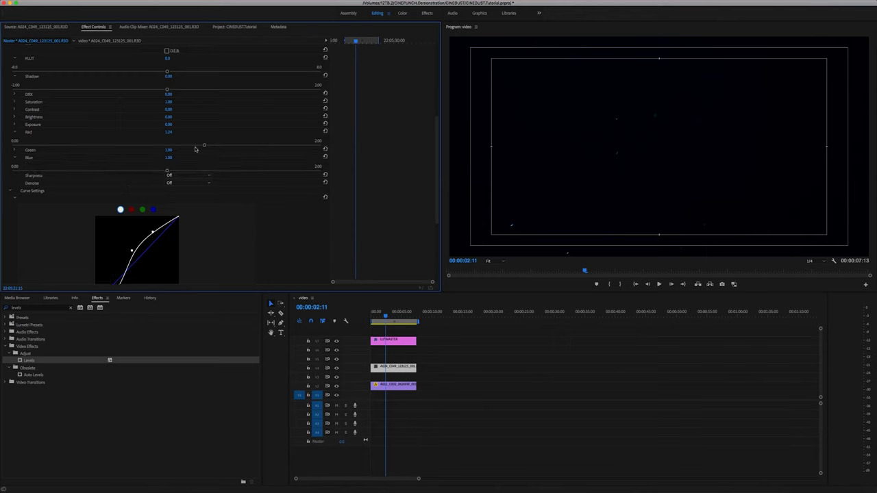
{"action": "left_click_drag", "start_coordinate": [205, 146], "coordinate": [322, 146]}
{"action": "left_click", "coordinate": [167, 150]}
{"action": "type", "text": "0"}
{"action": "left_click", "coordinate": [169, 157]}
{"action": "type", "text": "0"}
{"action": "key", "text": "Return"}
{"action": "left_click", "coordinate": [390, 316]}
{"action": "key", "text": "space"}
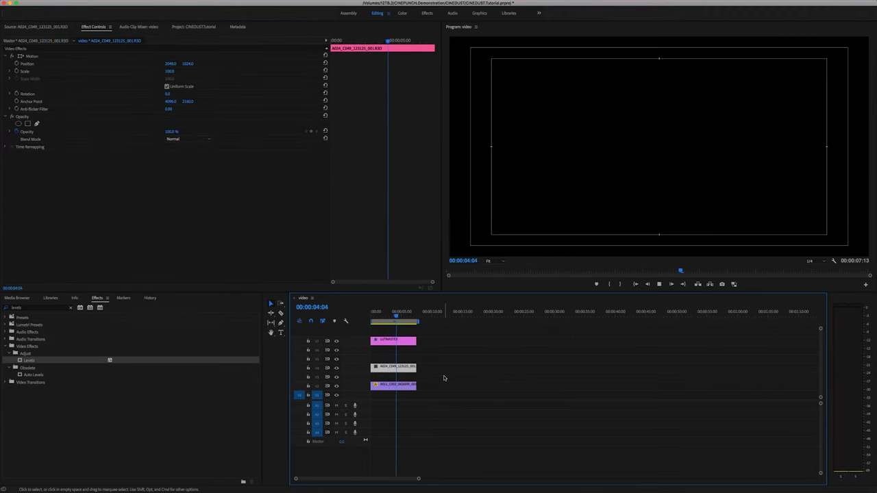
- Replay the sequence, then raise the smoke clip's RED source ISO to 1280
{"action": "key", "text": "space"}
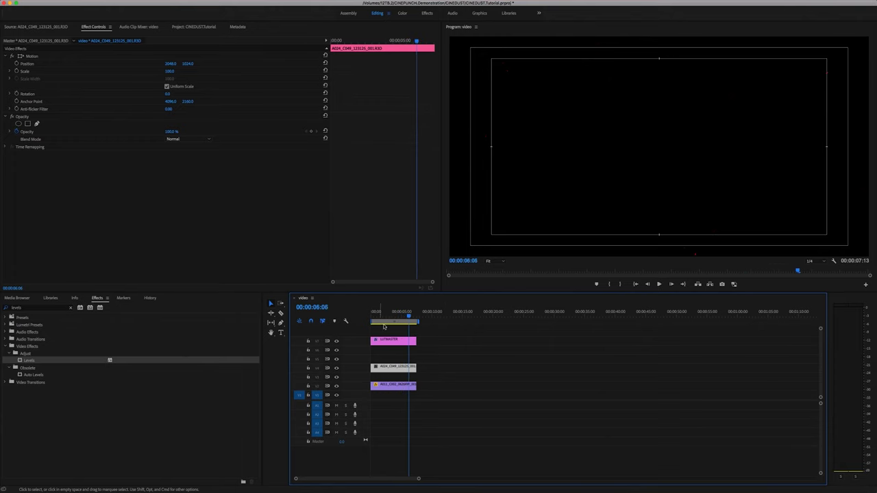
{"action": "left_click_drag", "start_coordinate": [395, 312], "coordinate": [379, 313]}
{"action": "key", "text": "space"}
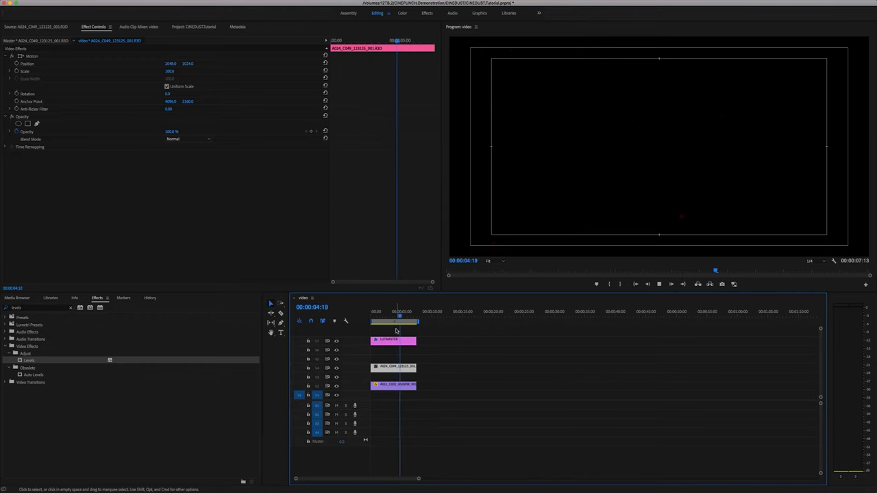
{"action": "key", "text": "space"}
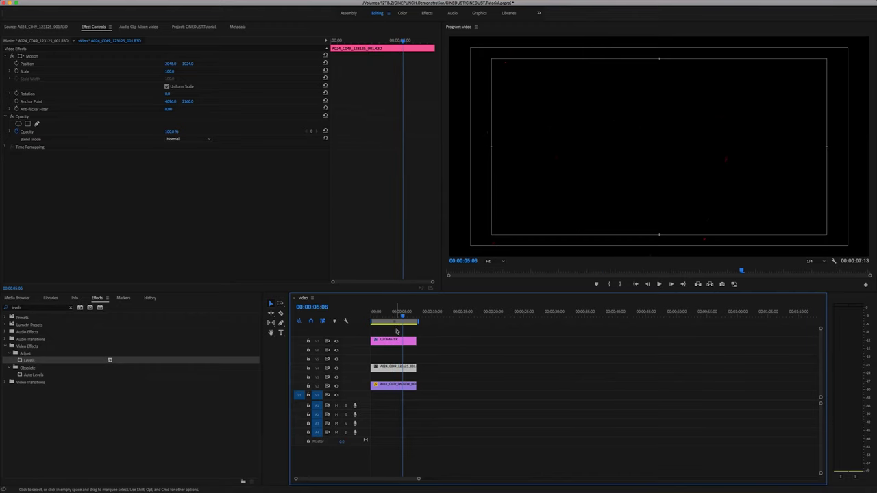
{"action": "left_click", "coordinate": [39, 41]}
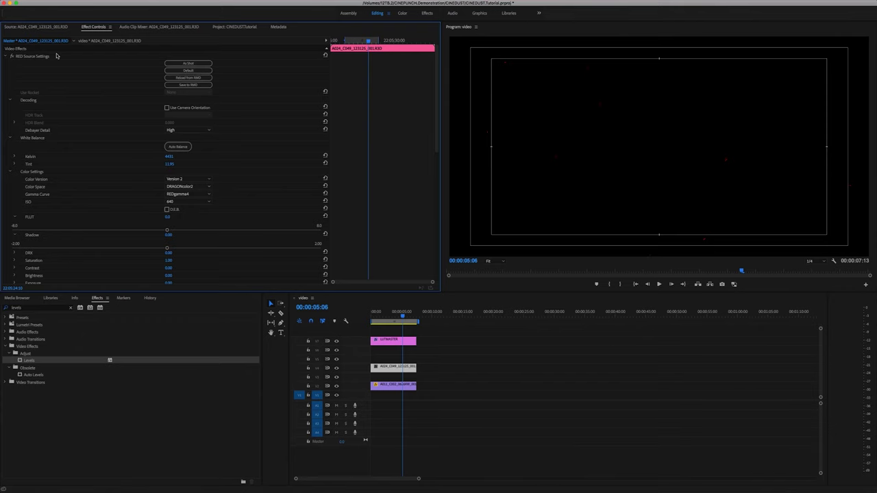
{"action": "left_click_drag", "start_coordinate": [438, 147], "coordinate": [439, 168]}
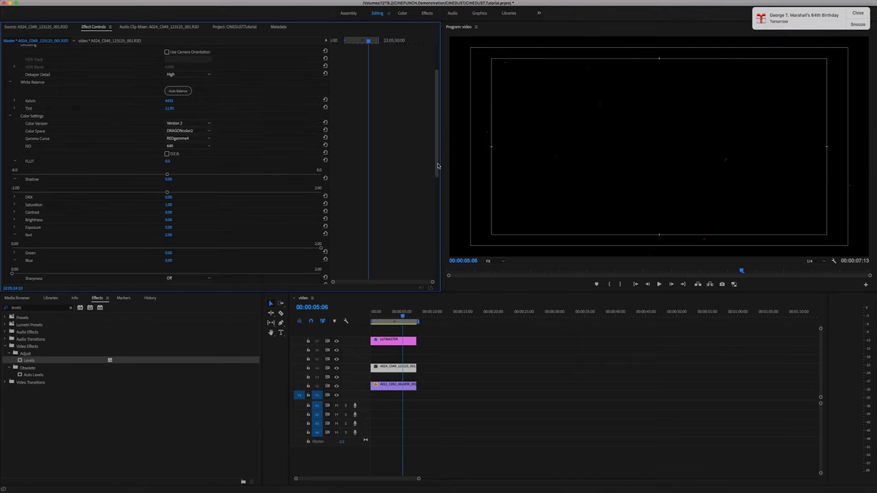
{"action": "left_click", "coordinate": [856, 14]}
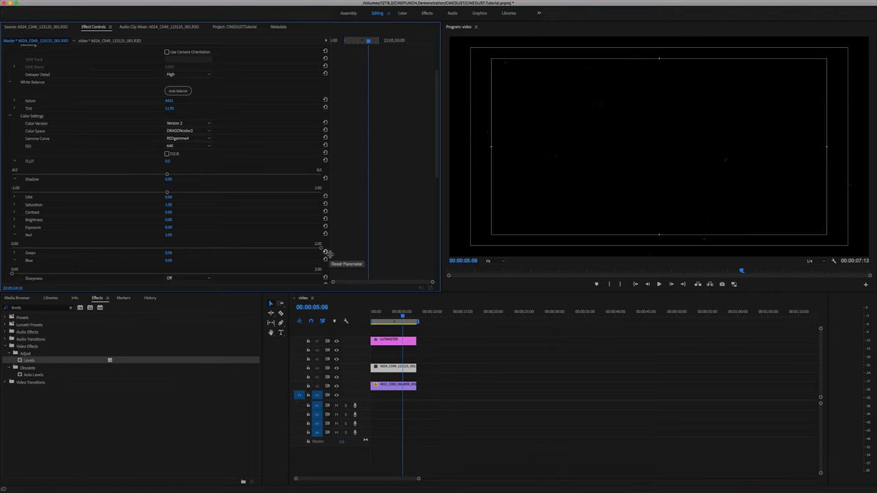
{"action": "scroll", "coordinate": [342, 188], "scroll_direction": "down", "scroll_amount": 1}
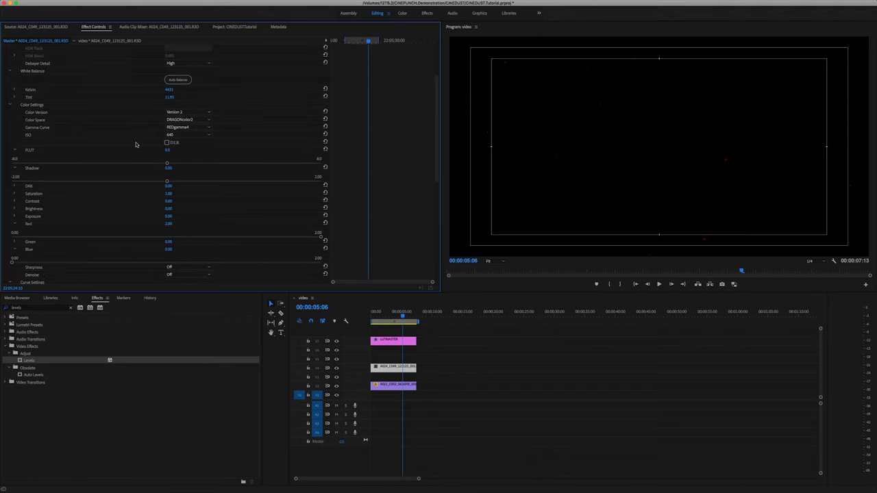
{"action": "left_click", "coordinate": [191, 134]}
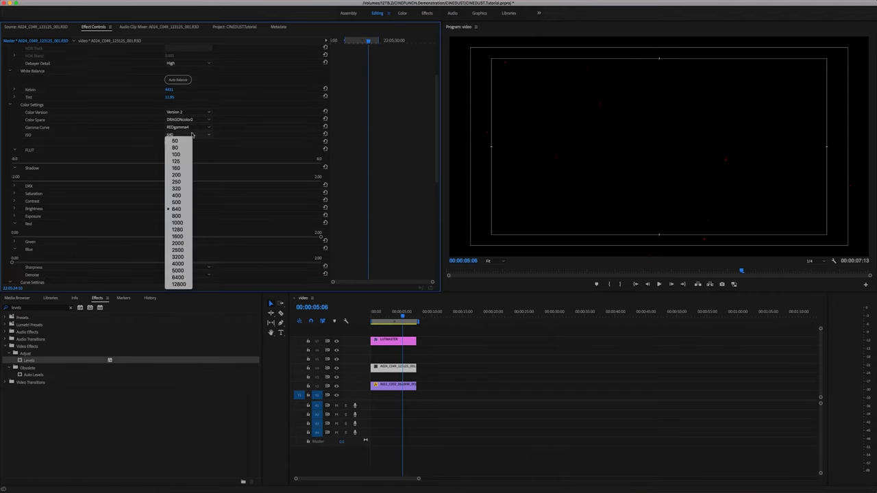
{"action": "left_click", "coordinate": [180, 229]}
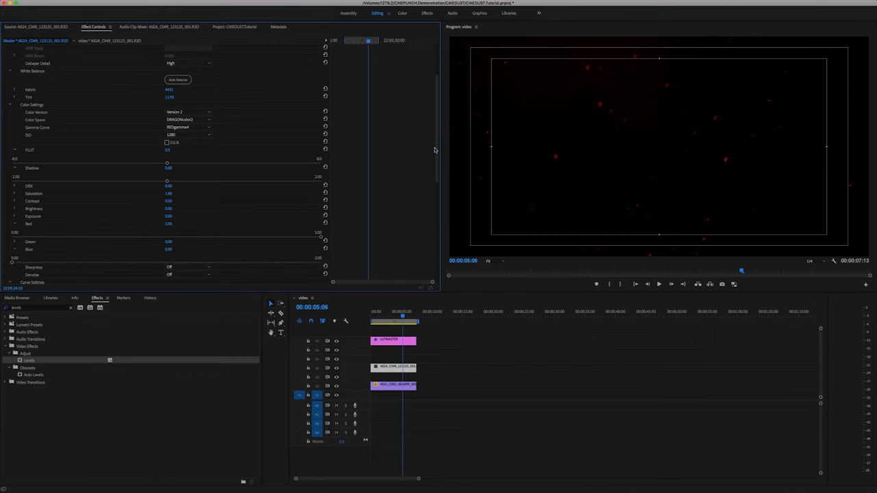
- Preview the brighter particles, then set the source ISO to 800
{"action": "left_click", "coordinate": [387, 313]}
{"action": "key", "text": "space"}
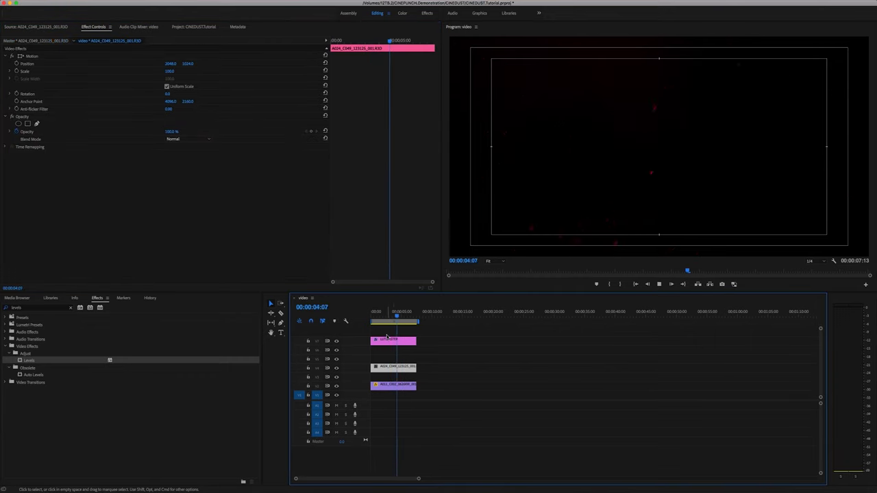
{"action": "key", "text": "space"}
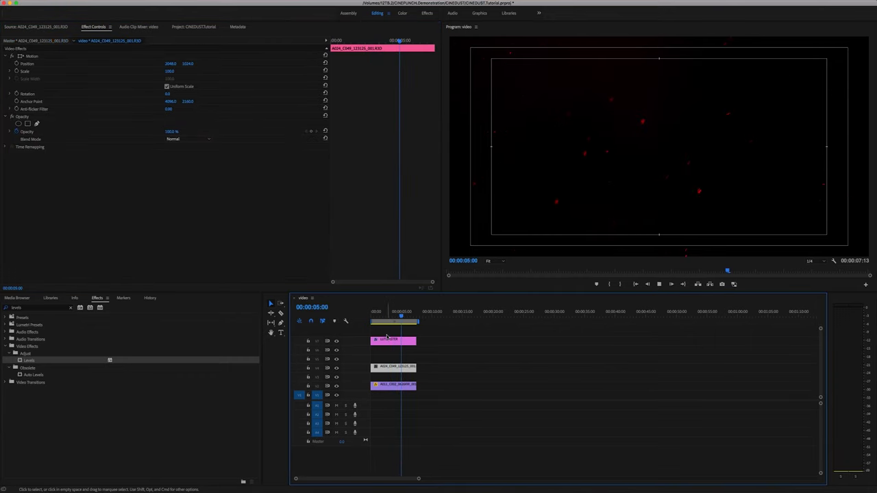
{"action": "left_click", "coordinate": [58, 43]}
{"action": "left_click", "coordinate": [186, 201]}
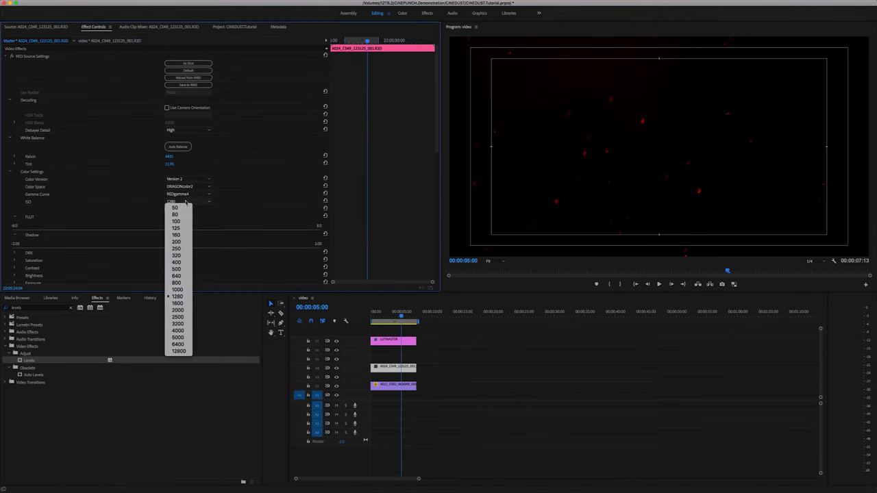
{"action": "left_click", "coordinate": [179, 283]}
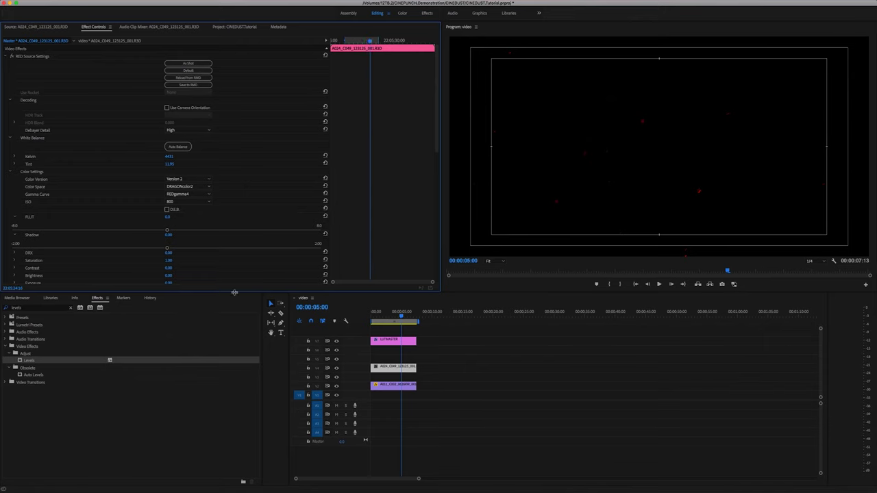
- At 00:00:02:02, reset A024_C049's RED source settings to As Shot, restoring ISO 640
{"action": "left_click_drag", "start_coordinate": [401, 312], "coordinate": [384, 312]}
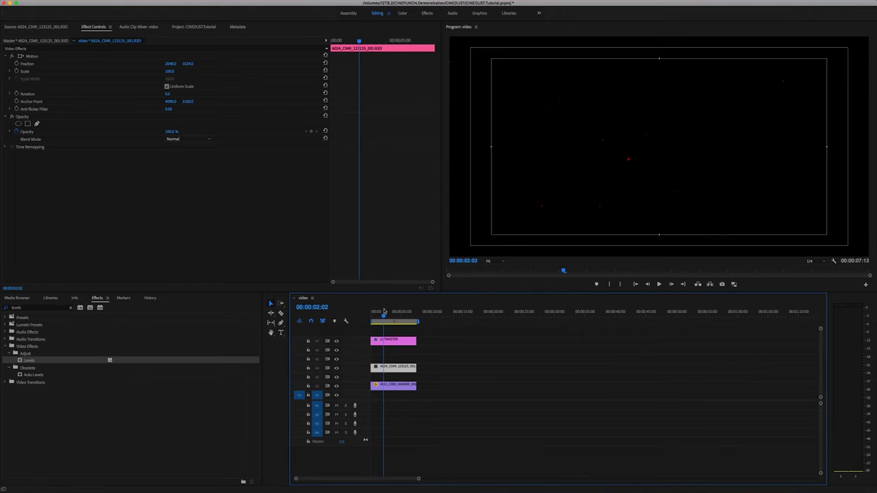
{"action": "left_click", "coordinate": [45, 41]}
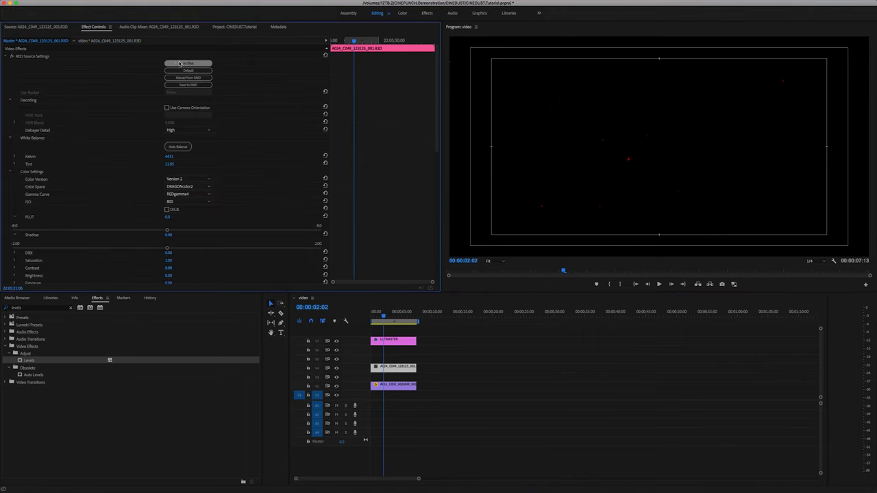
{"action": "left_click", "coordinate": [179, 64]}
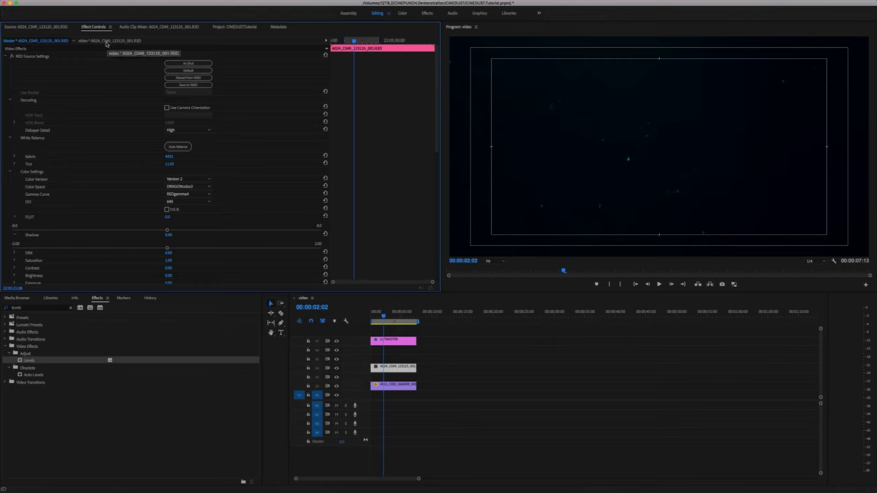
{"action": "left_click", "coordinate": [106, 41]}
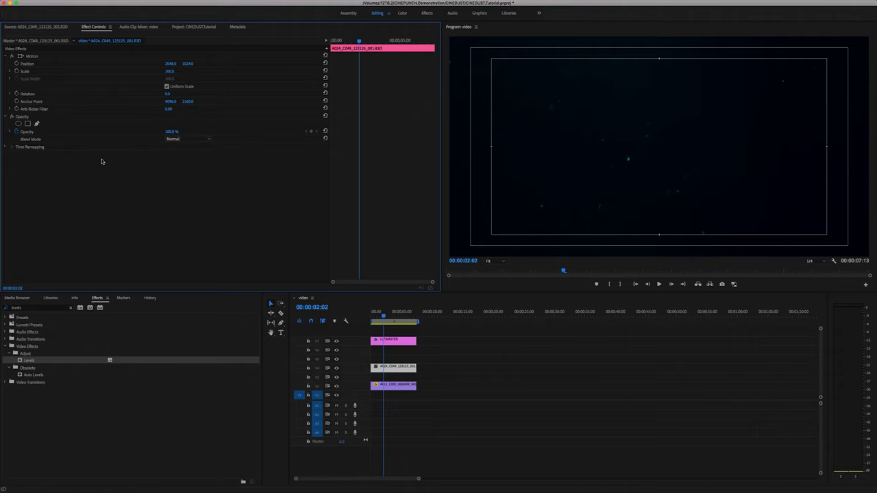
- Blend the A024_C049 layer with Linear Dodge (Add) and preview the result
{"action": "left_click", "coordinate": [181, 141]}
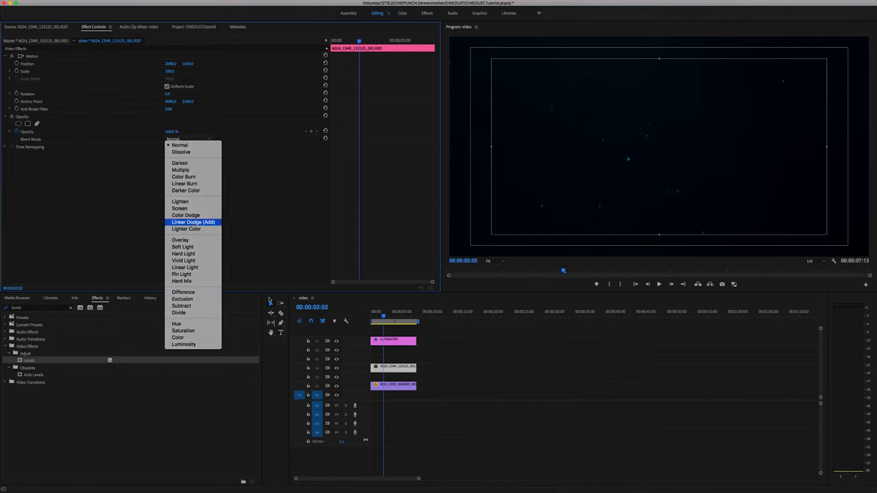
{"action": "left_click", "coordinate": [193, 222]}
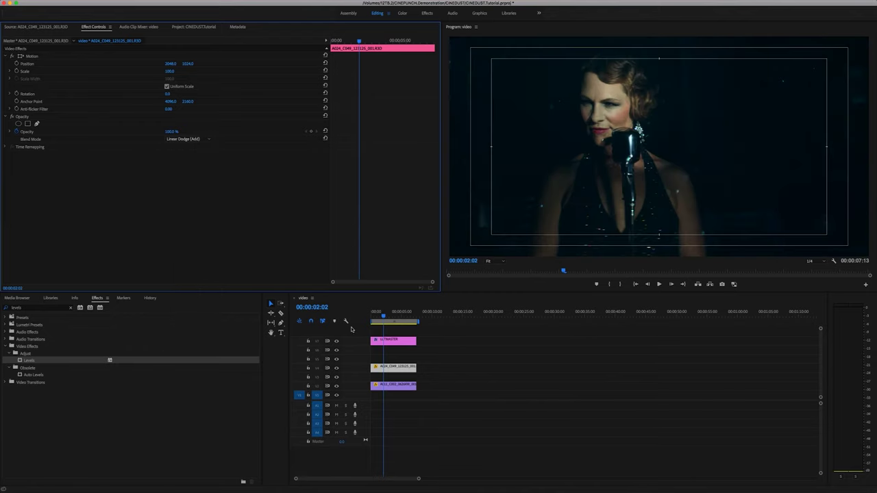
{"action": "left_click", "coordinate": [387, 310]}
{"action": "key", "text": "space"}
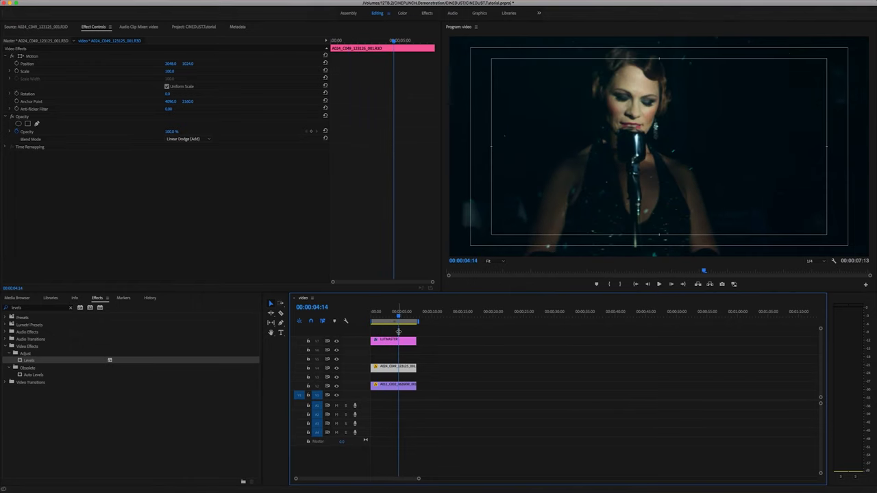
{"action": "key", "text": "space"}
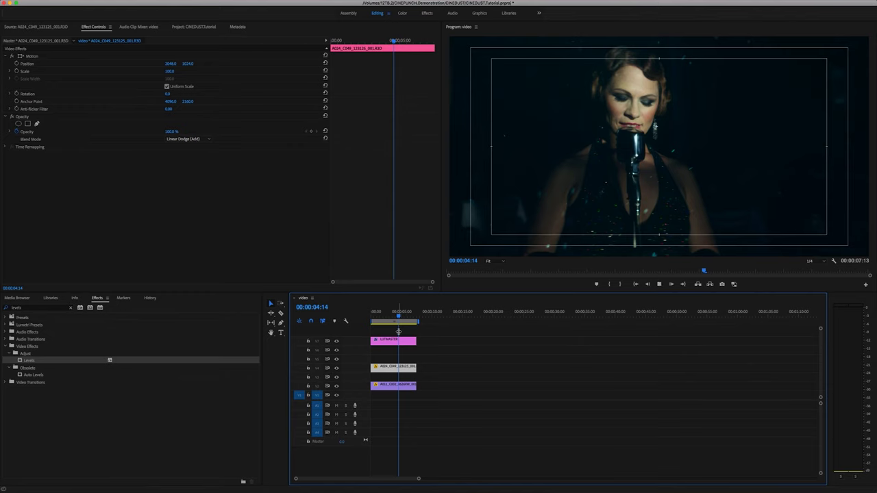
- Trim both ends of the V3 clip, replay from the start, and collapse the CINESmoke Particles bin
{"action": "left_click_drag", "start_coordinate": [416, 367], "coordinate": [473, 368]}
{"action": "mouse_move", "coordinate": [371, 367]}
{"action": "left_mouse_down"}
{"action": "mouse_move", "coordinate": [436, 371]}
{"action": "mouse_move", "coordinate": [385, 369]}
{"action": "left_mouse_up"}
{"action": "key", "text": "Home"}
{"action": "key", "text": "space"}
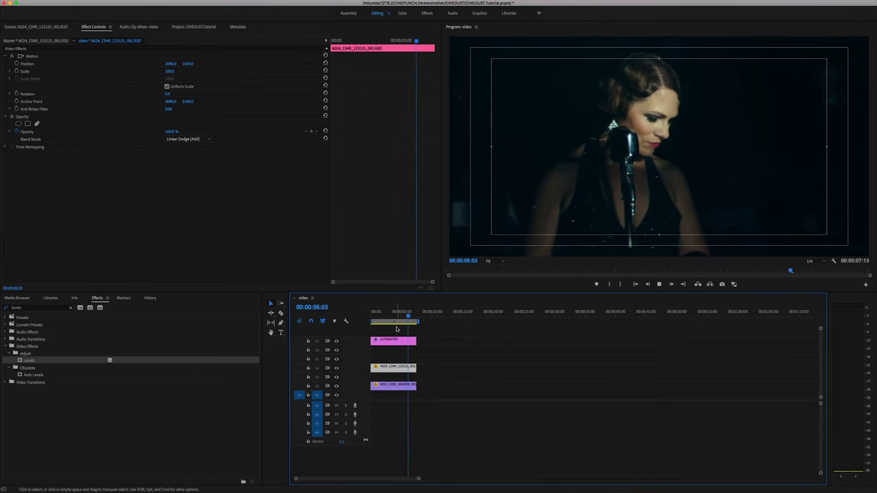
{"action": "left_click", "coordinate": [391, 315]}
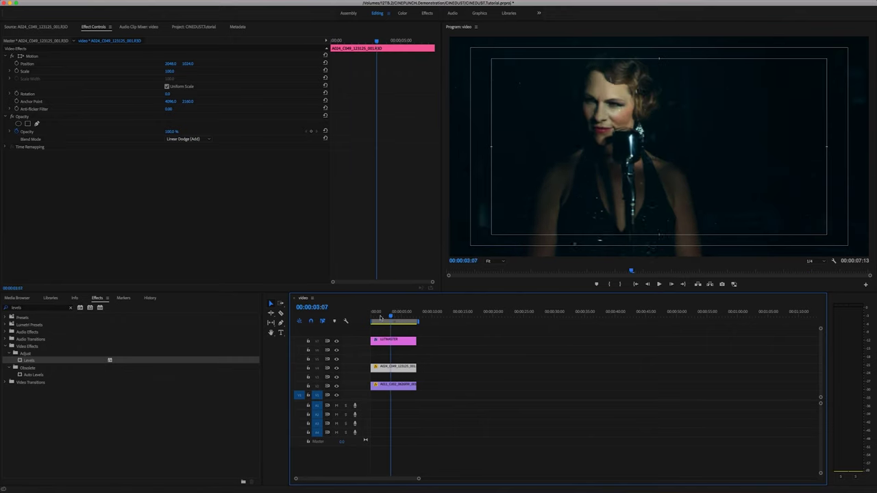
{"action": "left_click", "coordinate": [381, 316]}
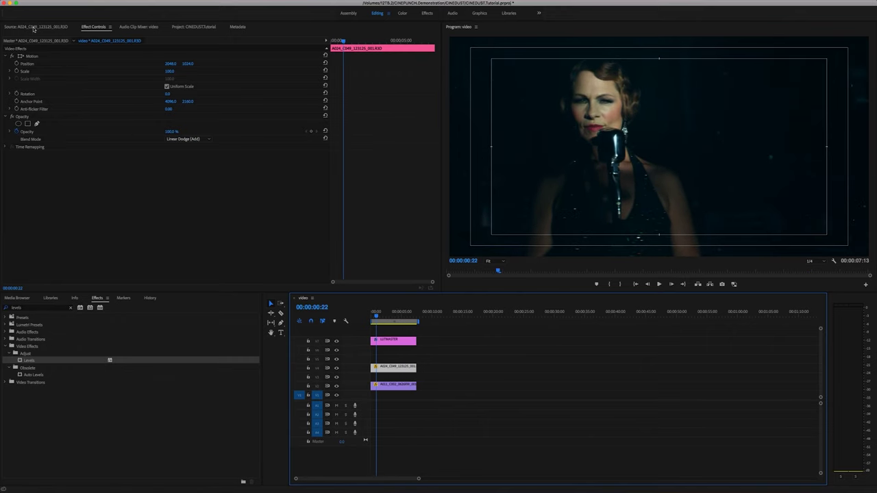
{"action": "left_click", "coordinate": [193, 27]}
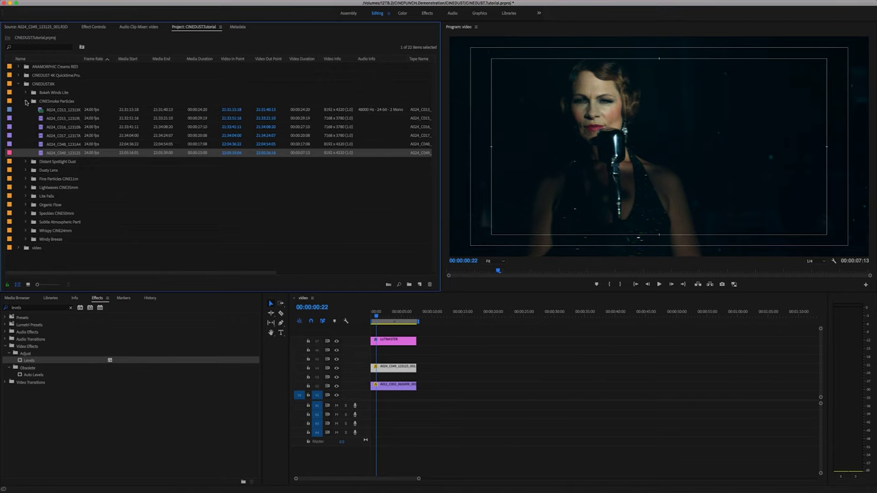
{"action": "left_click", "coordinate": [26, 101]}
- Drop Dusty Lens clip A024_C057 onto V4, then shift it left and shorten its end
{"action": "left_click", "coordinate": [25, 111]}
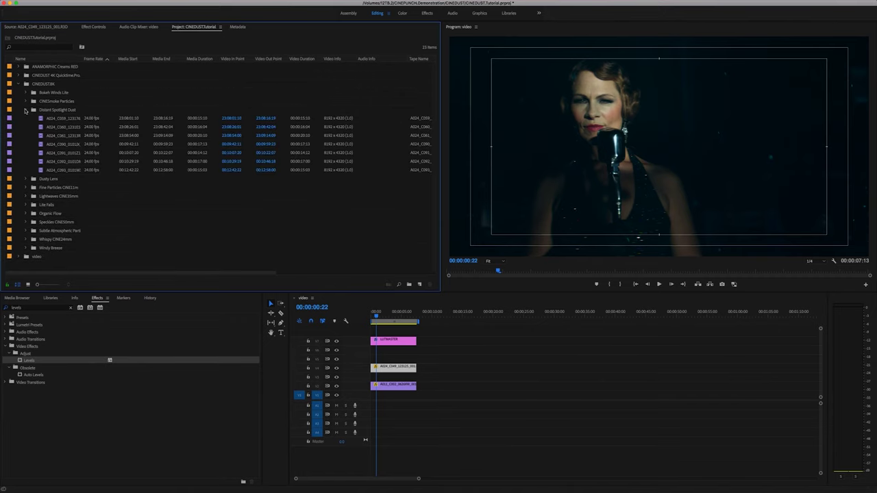
{"action": "left_click", "coordinate": [26, 111]}
{"action": "left_click", "coordinate": [26, 119]}
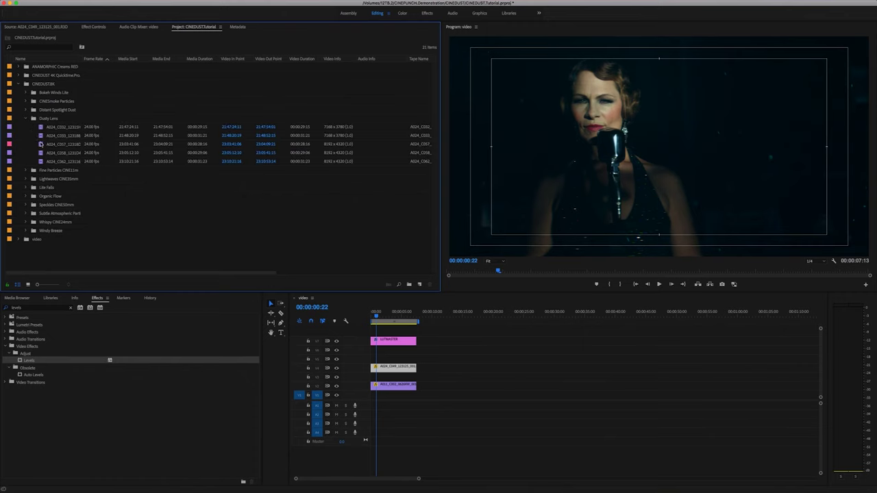
{"action": "left_click", "coordinate": [41, 145]}
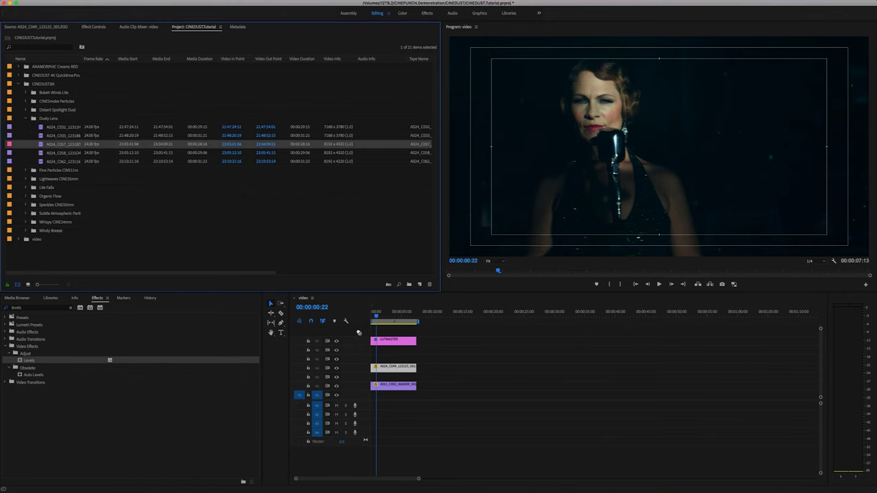
{"action": "left_click_drag", "start_coordinate": [357, 332], "coordinate": [383, 362]}
{"action": "left_click_drag", "start_coordinate": [499, 359], "coordinate": [416, 359]}
{"action": "left_click", "coordinate": [396, 312]}
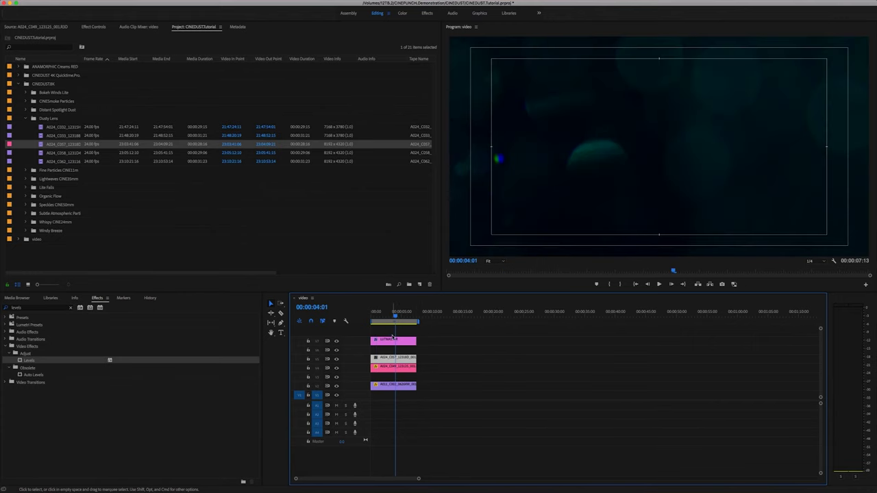
{"action": "right_click", "coordinate": [390, 358]}
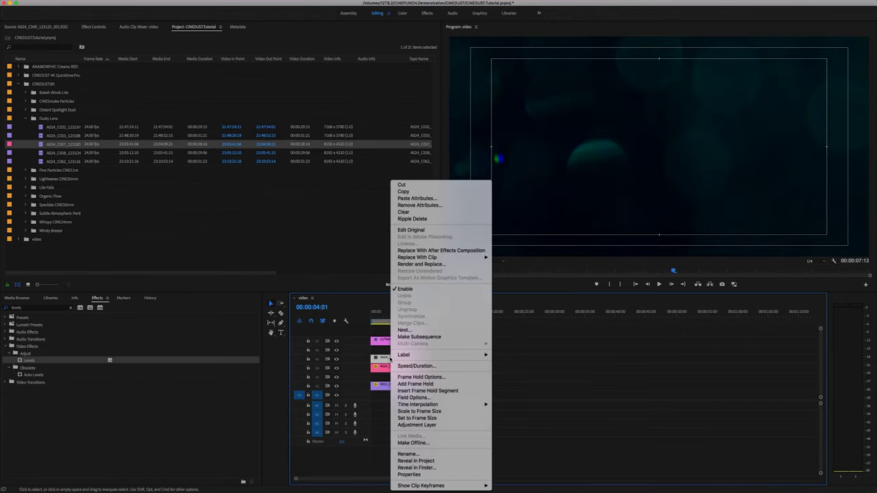
- Scale A024_C057 to frame size and set its RED source ISO from 800 to 500
{"action": "left_click", "coordinate": [413, 413]}
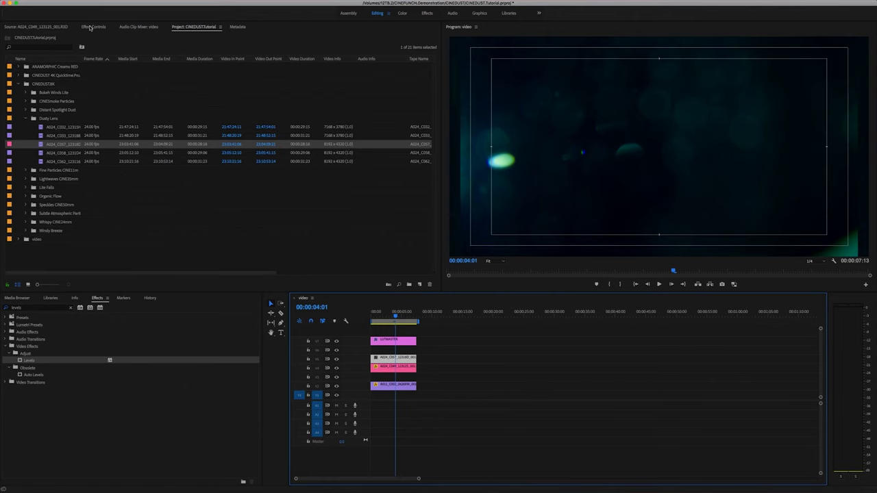
{"action": "left_click", "coordinate": [93, 27]}
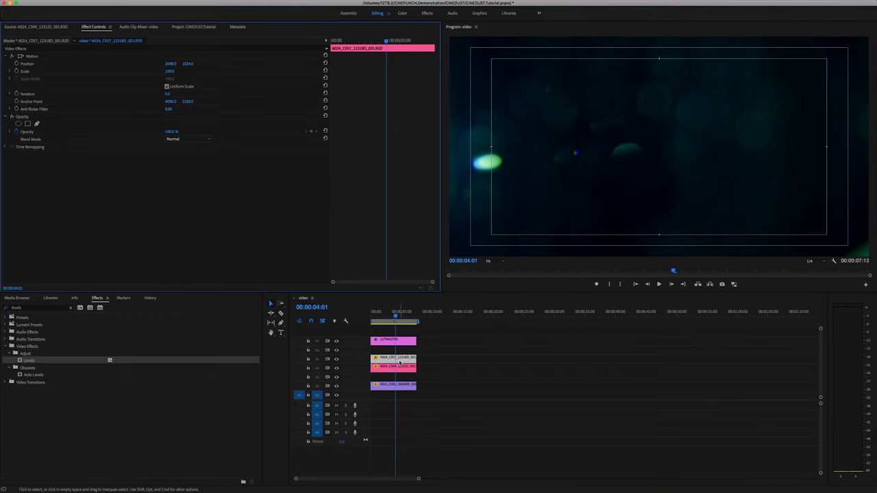
{"action": "left_click", "coordinate": [400, 363]}
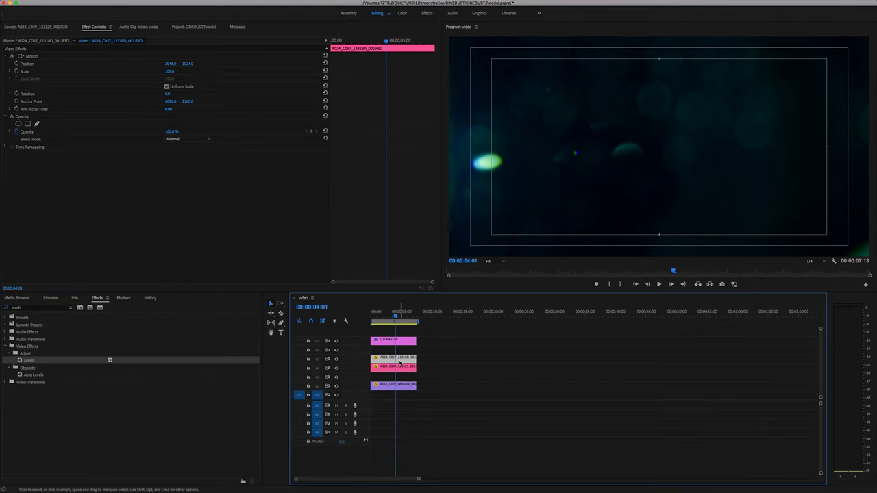
{"action": "left_click", "coordinate": [48, 41]}
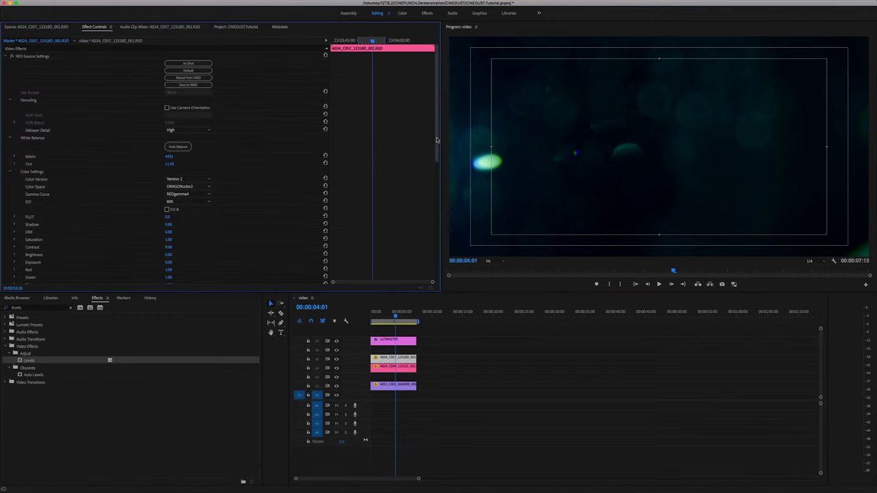
{"action": "scroll", "coordinate": [441, 164], "scroll_direction": "down", "scroll_amount": 3}
{"action": "left_click", "coordinate": [188, 158]}
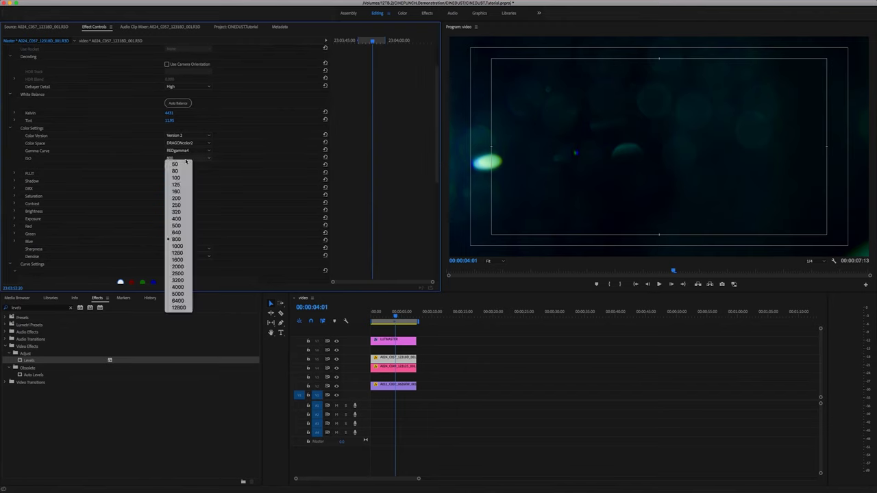
{"action": "left_click", "coordinate": [176, 225]}
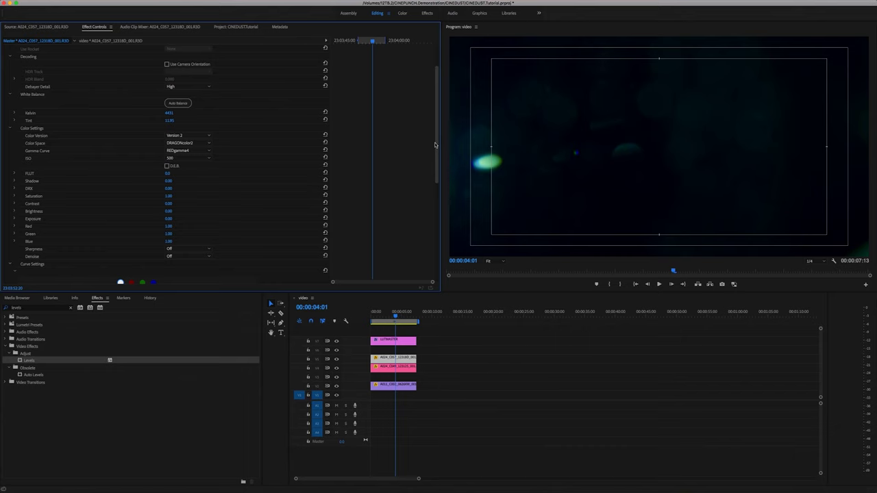
- Set A024_C057 to Linear Dodge (Add) blend mode at 30% opacity
{"action": "left_click", "coordinate": [107, 41]}
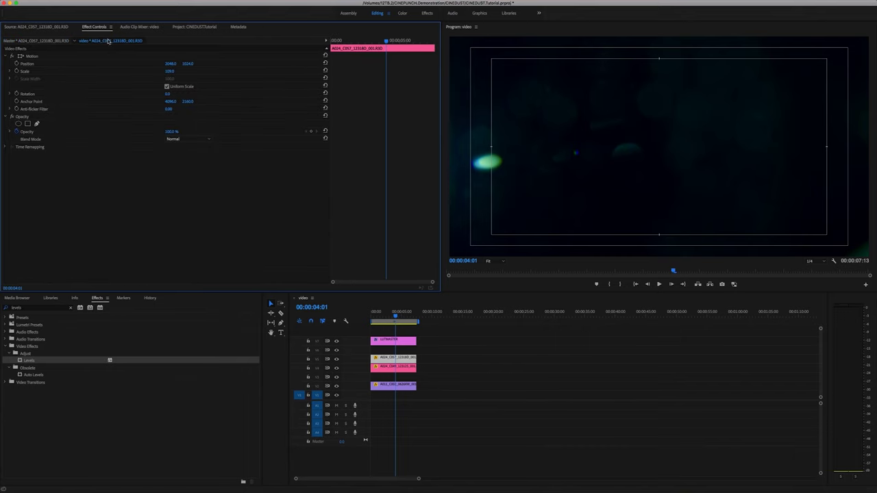
{"action": "left_click", "coordinate": [181, 140]}
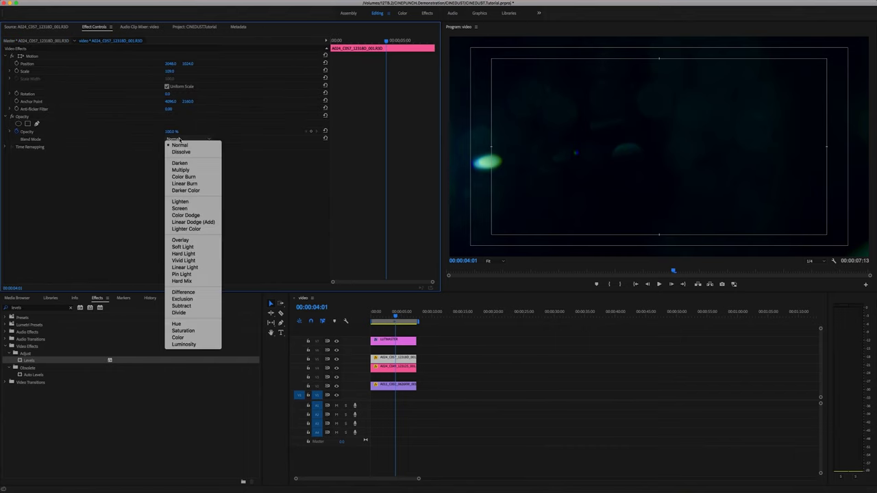
{"action": "left_click", "coordinate": [195, 222]}
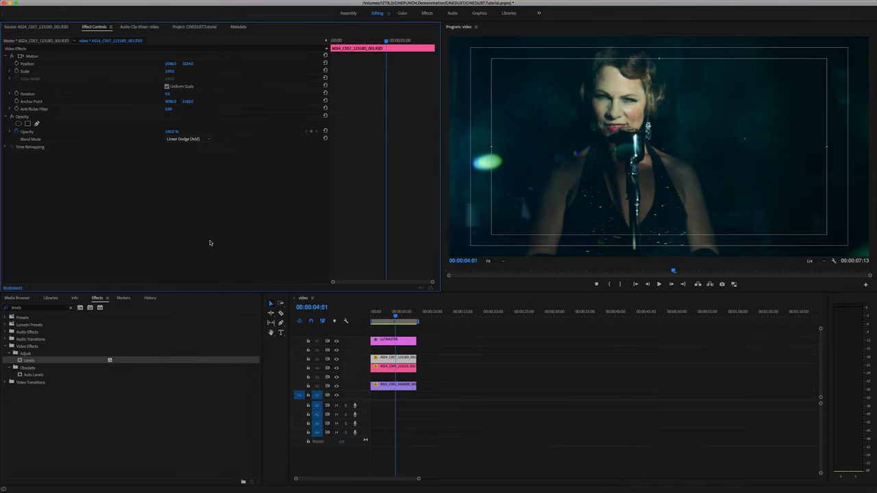
{"action": "left_click", "coordinate": [26, 131]}
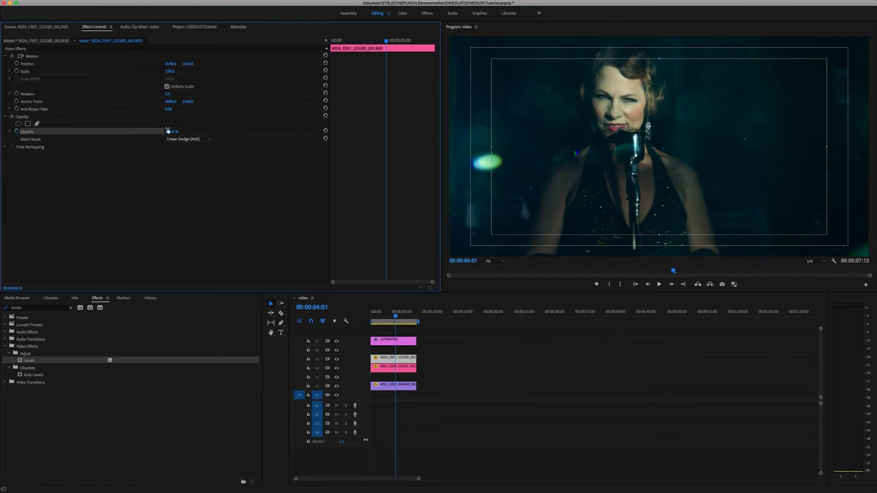
{"action": "left_click_drag", "start_coordinate": [167, 131], "coordinate": [167, 130]}
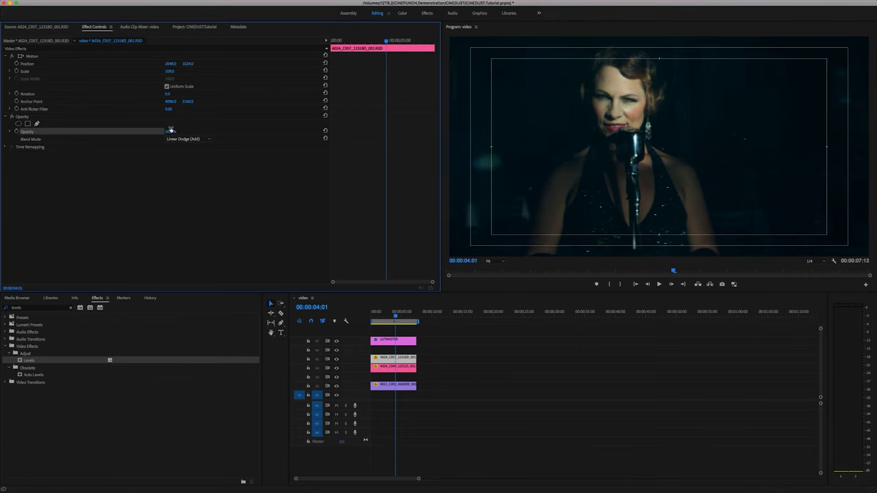
{"action": "left_click_drag", "start_coordinate": [169, 131], "coordinate": [168, 131]}
- Play back from near the start to preview the lens flare, then show the source clip
{"action": "left_click_drag", "start_coordinate": [395, 321], "coordinate": [375, 314]}
{"action": "key", "text": "space"}
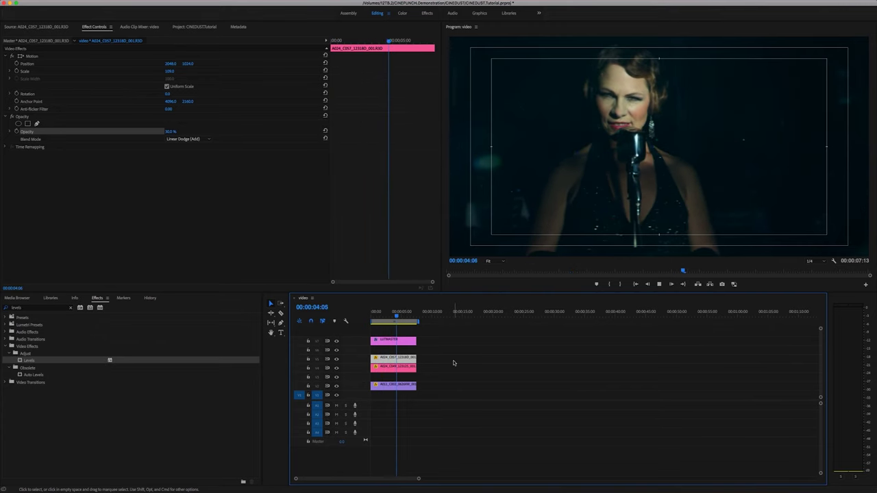
{"action": "key", "text": "space"}
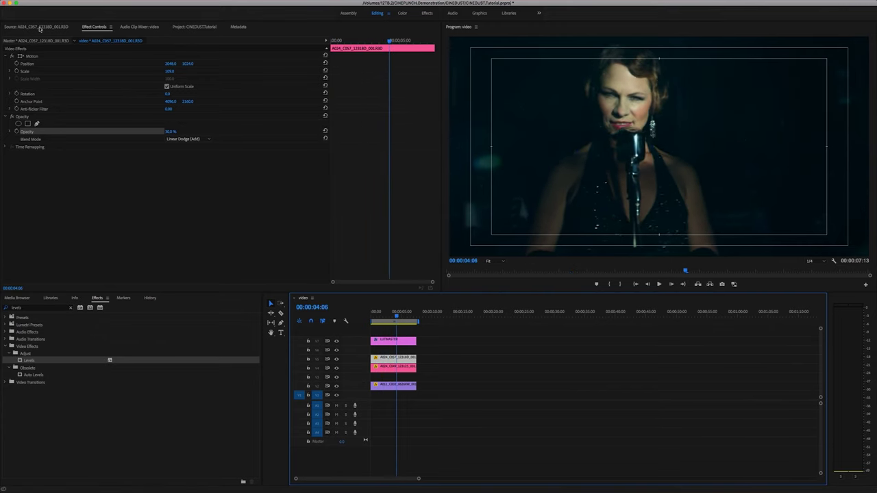
{"action": "left_click", "coordinate": [40, 27]}
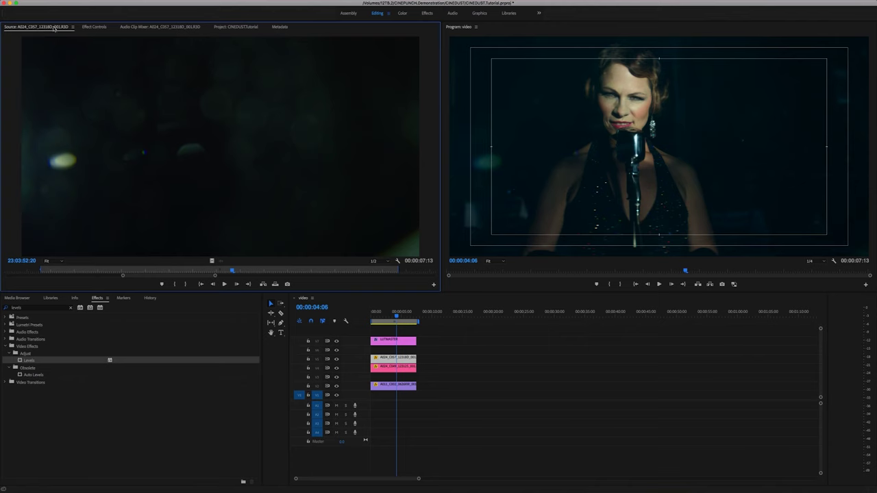
- Expand the Fine Particles CINE11mm bin and place clip A024_C035 above the existing layers
{"action": "left_click", "coordinate": [230, 28]}
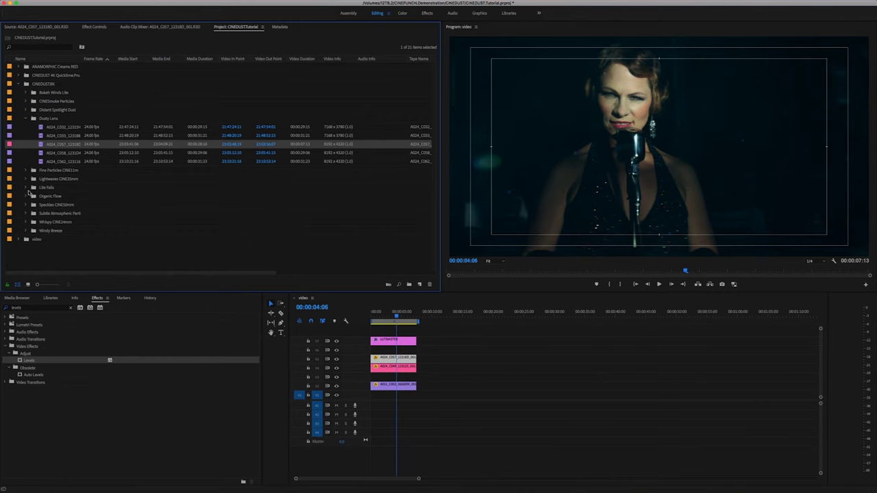
{"action": "left_click", "coordinate": [25, 188]}
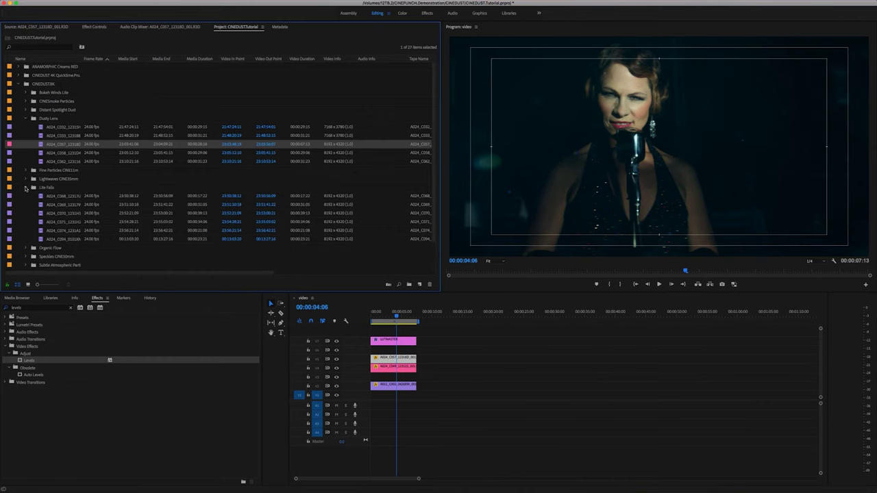
{"action": "left_click", "coordinate": [25, 179]}
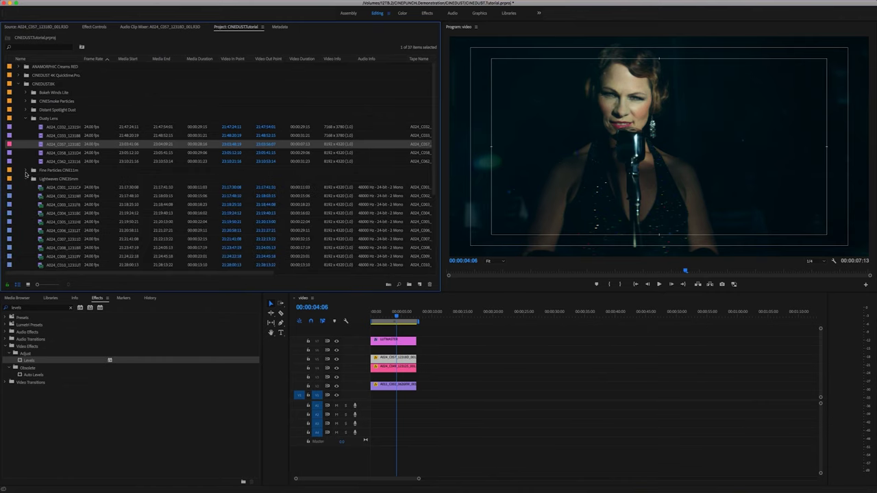
{"action": "left_click", "coordinate": [25, 171]}
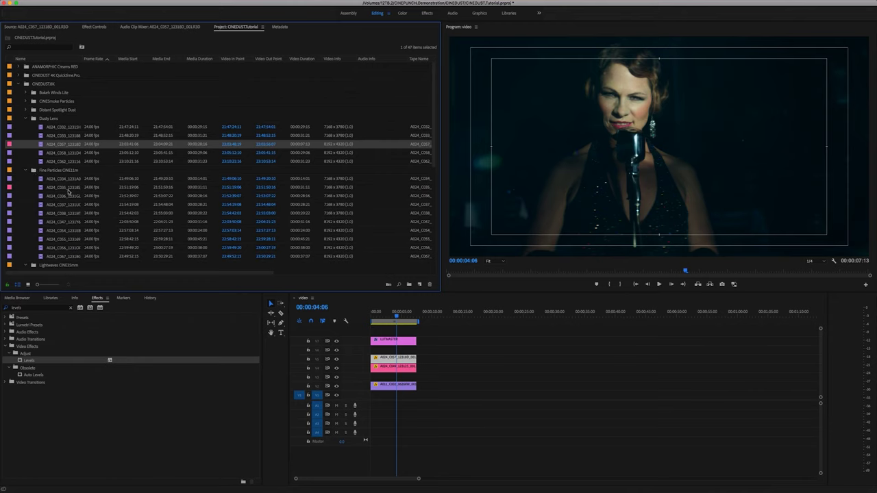
{"action": "left_click", "coordinate": [62, 187]}
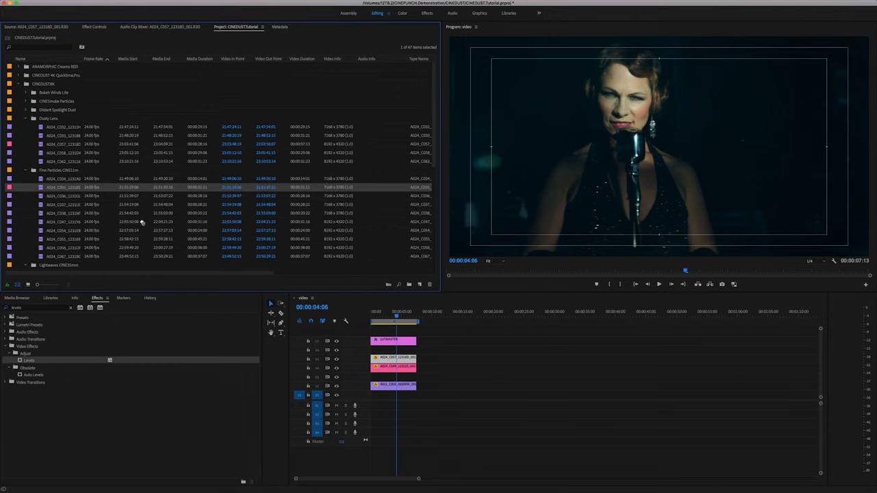
{"action": "left_click_drag", "start_coordinate": [370, 321], "coordinate": [390, 350]}
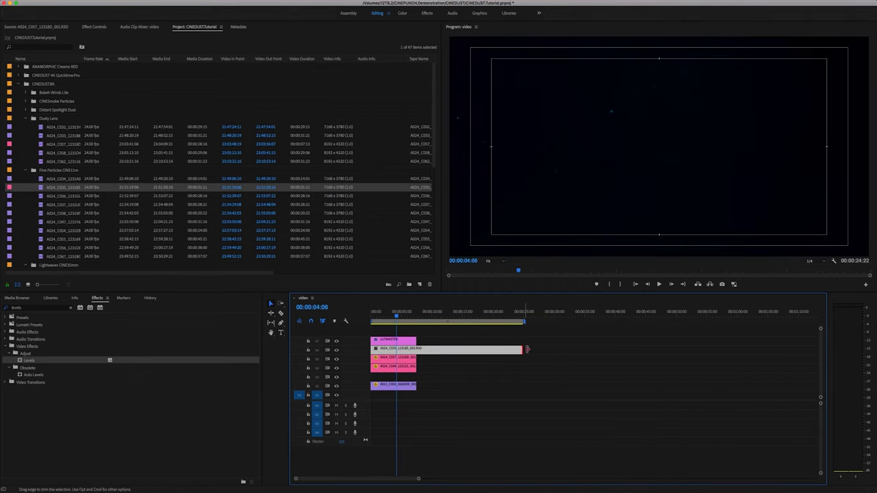
- Trim A024_C035 to end with the other clips and move A024_C057 up to V7
{"action": "left_click_drag", "start_coordinate": [526, 350], "coordinate": [402, 331]}
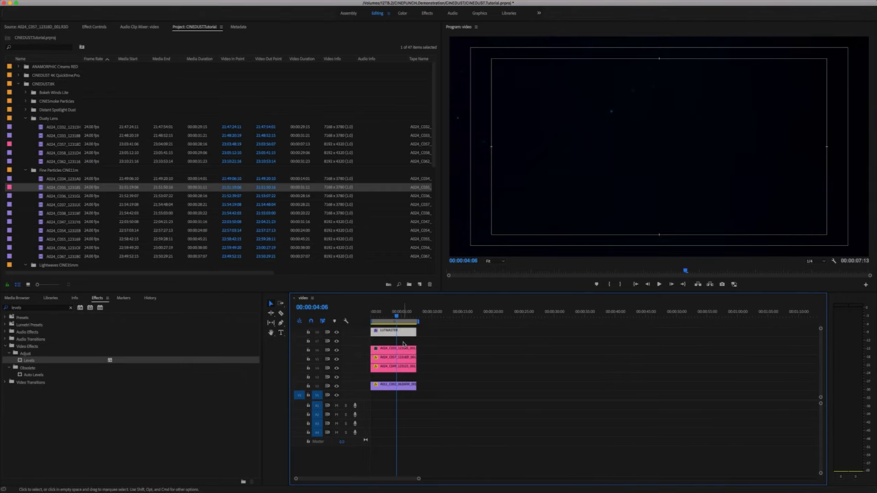
{"action": "left_click", "coordinate": [393, 359]}
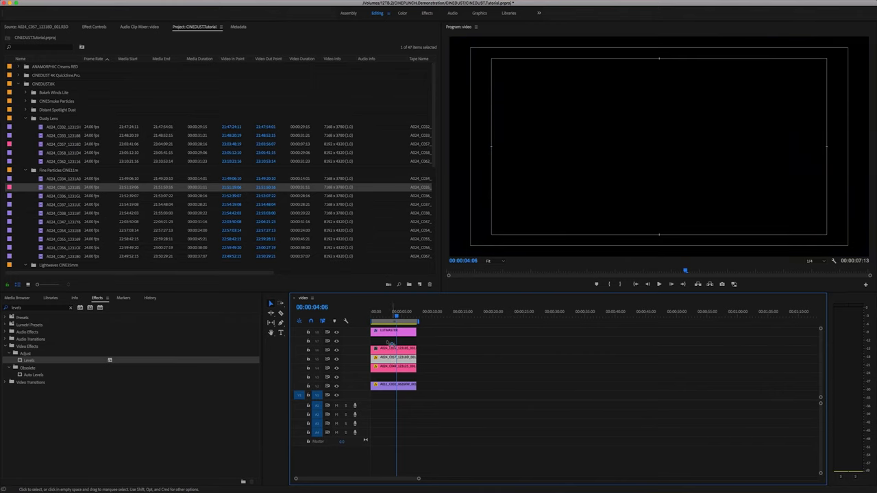
{"action": "left_click_drag", "start_coordinate": [391, 344], "coordinate": [384, 361]}
{"action": "left_click", "coordinate": [385, 351]}
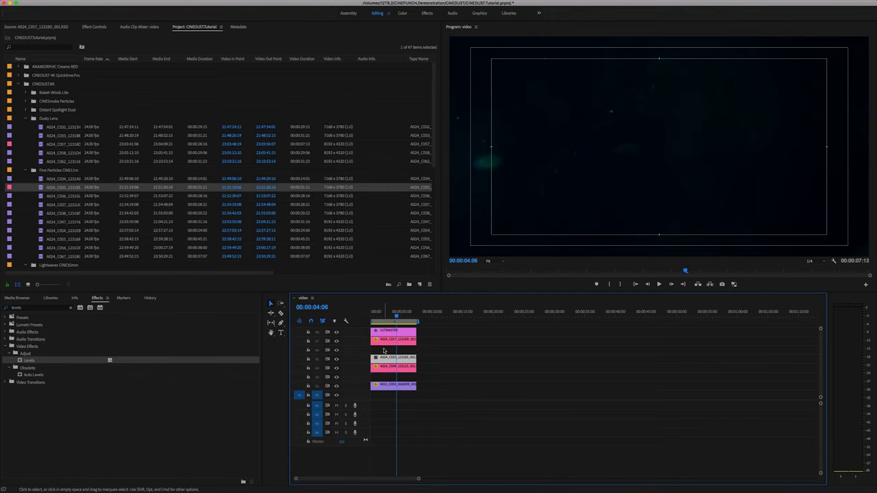
{"action": "left_click", "coordinate": [393, 337]}
{"action": "left_click", "coordinate": [95, 27]}
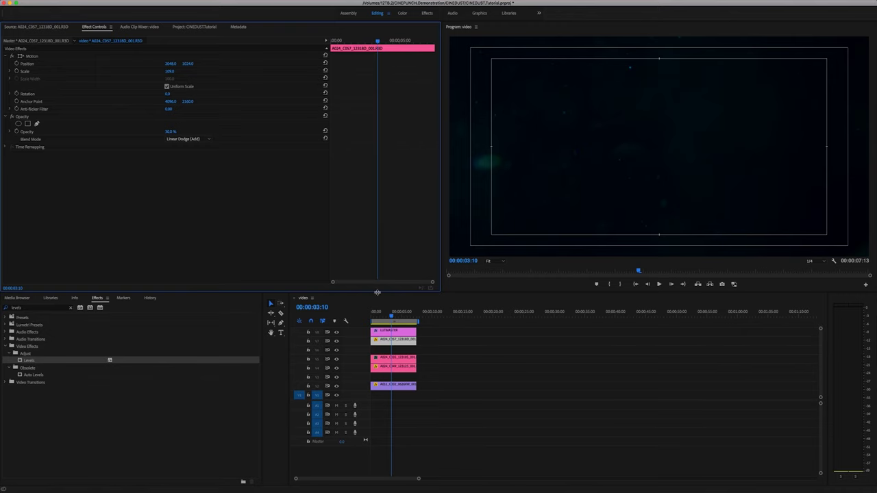
- Blend A024_C035 with Linear Dodge (Add), remove its opacity keyframes, and preview from the start
{"action": "left_click", "coordinate": [389, 357]}
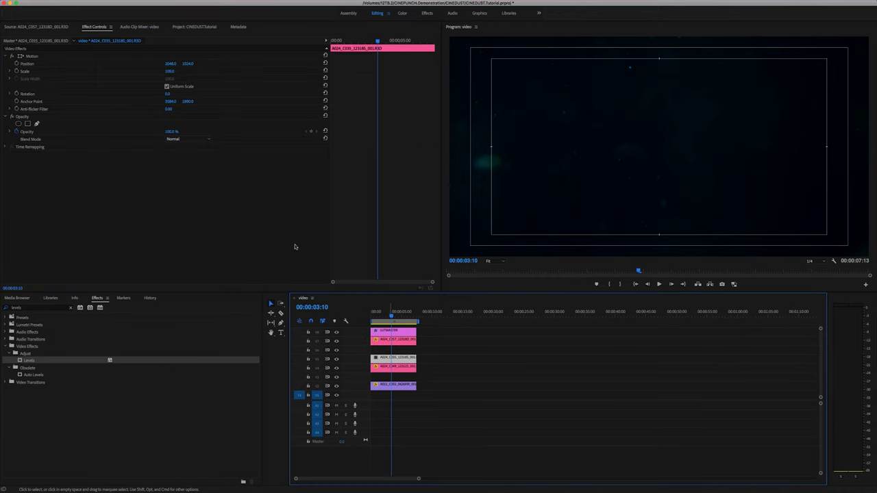
{"action": "left_click", "coordinate": [189, 139]}
{"action": "left_click", "coordinate": [193, 223]}
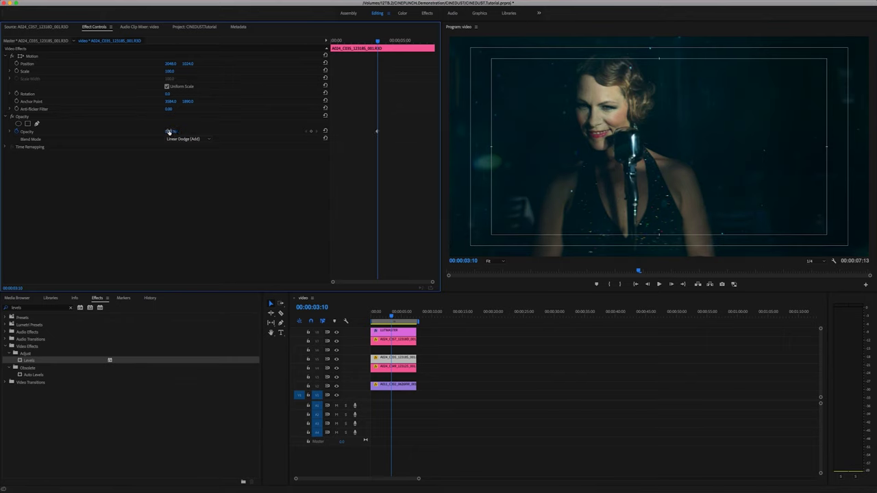
{"action": "left_click", "coordinate": [16, 131]}
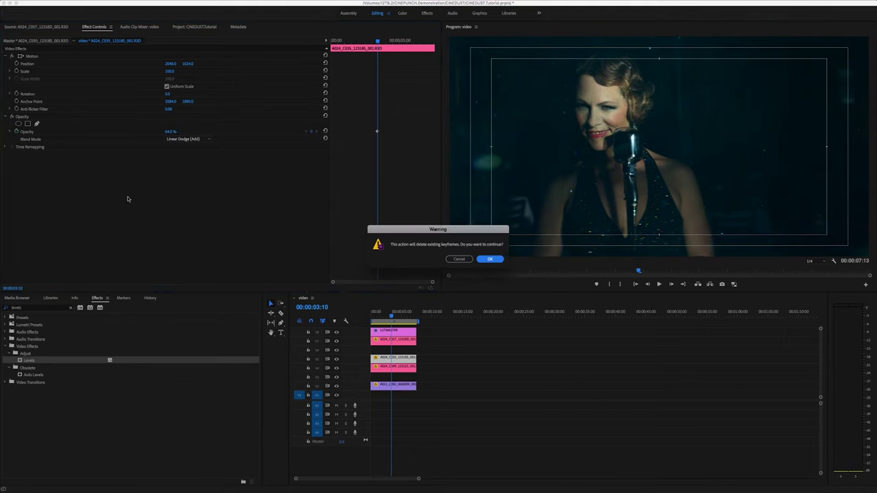
{"action": "left_click", "coordinate": [489, 259]}
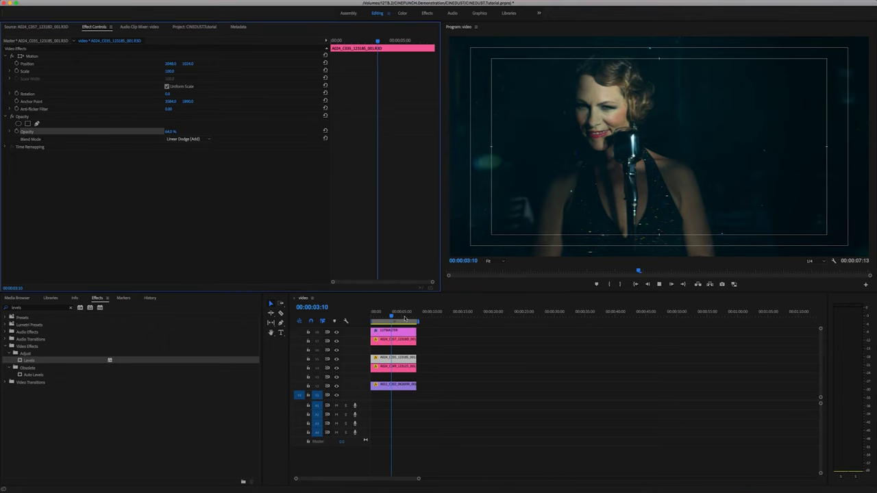
{"action": "key", "text": "space"}
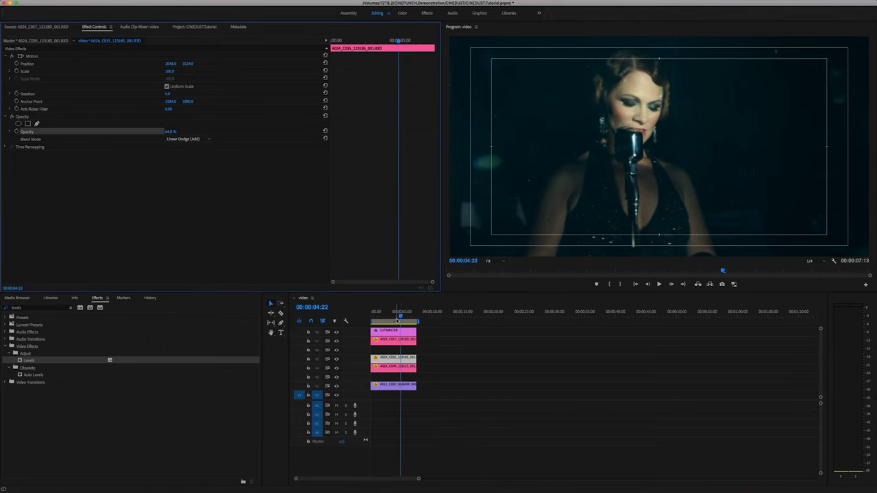
{"action": "left_click", "coordinate": [368, 310]}
{"action": "key", "text": "space"}
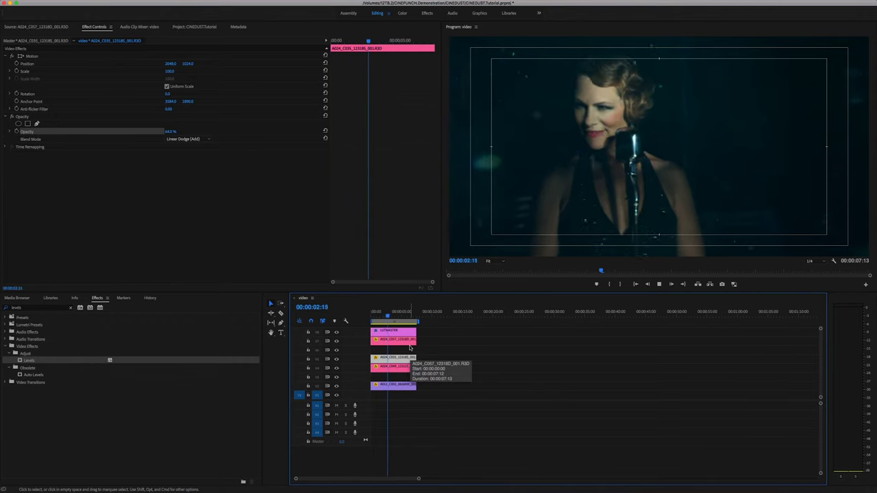
{"action": "key", "text": "space"}
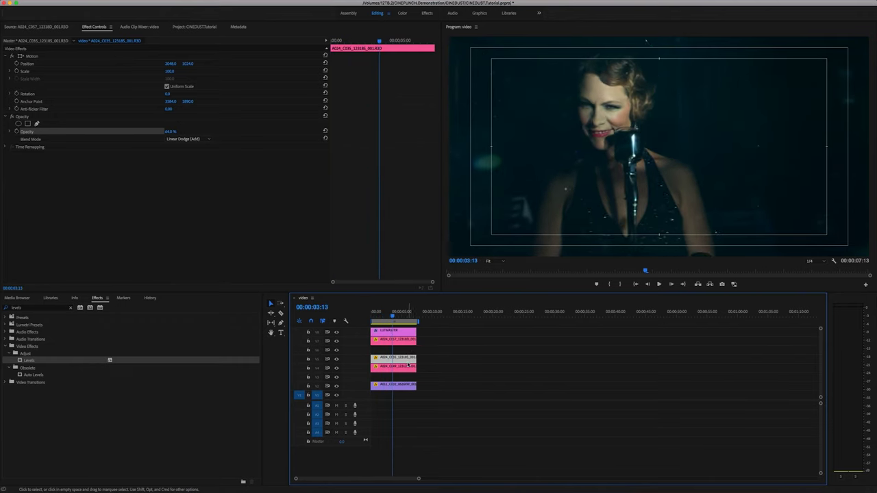
- Lower the A024_C049 smoke clip's opacity to 42% and briefly preview the composite
{"action": "left_click", "coordinate": [407, 367]}
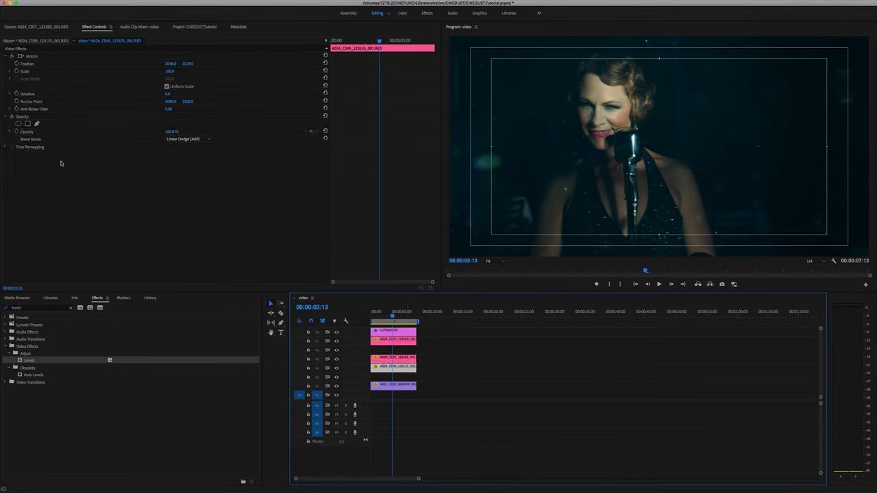
{"action": "left_click", "coordinate": [26, 131]}
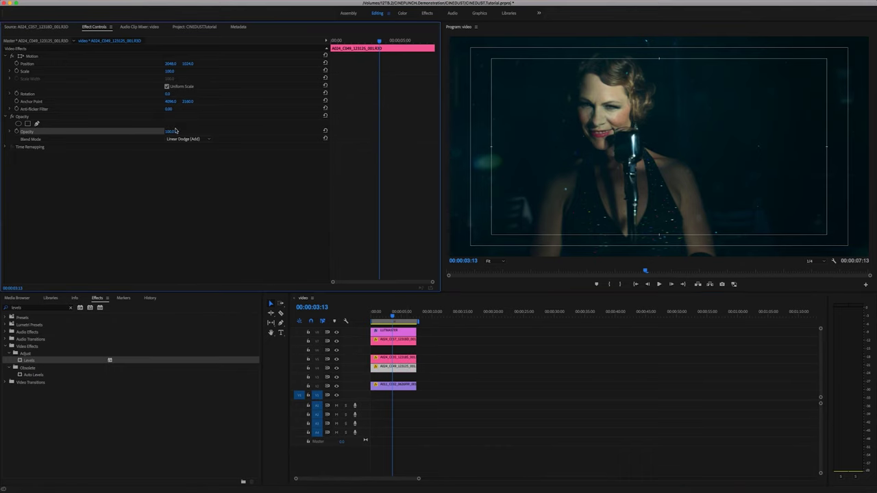
{"action": "left_click_drag", "start_coordinate": [172, 132], "coordinate": [171, 132]}
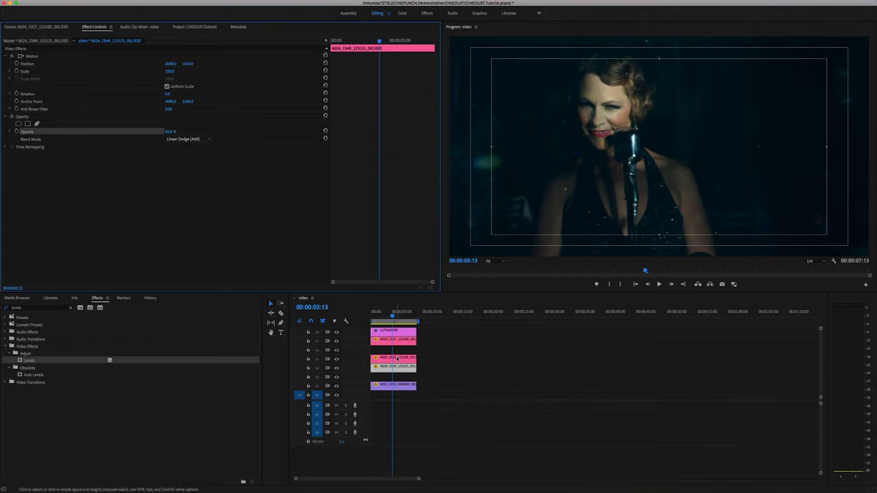
{"action": "left_click", "coordinate": [397, 357]}
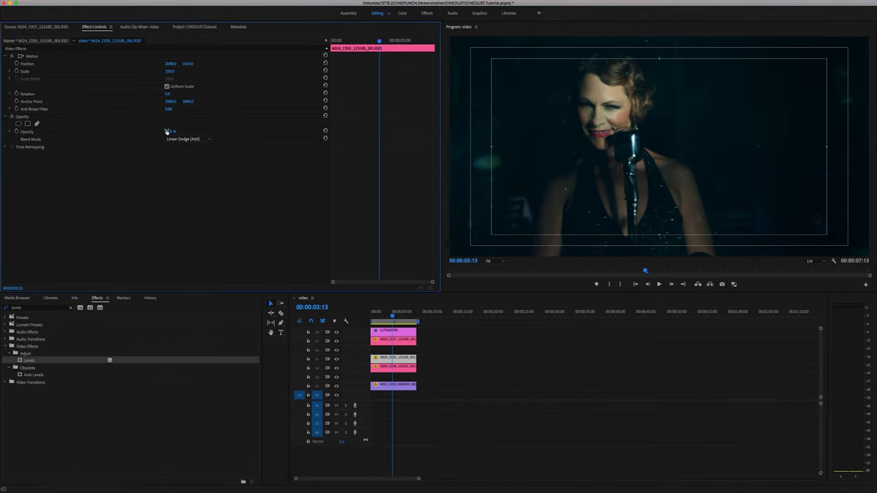
{"action": "key", "text": "space"}
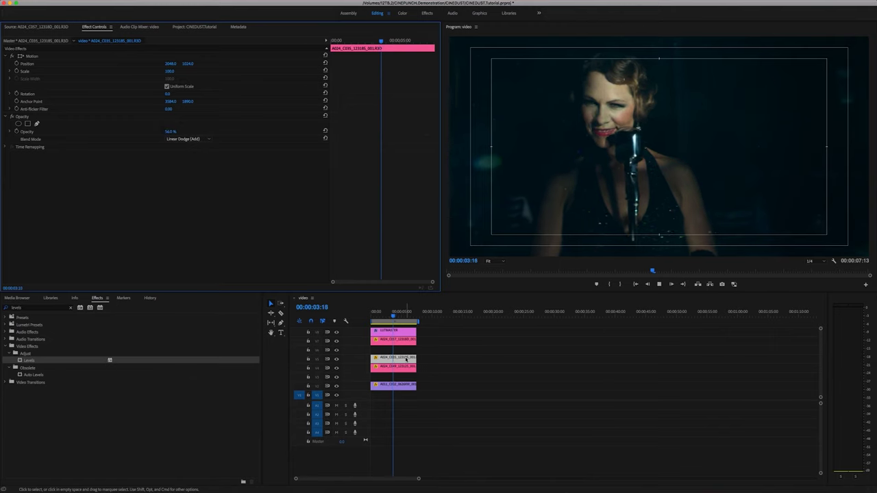
{"action": "key", "text": "space"}
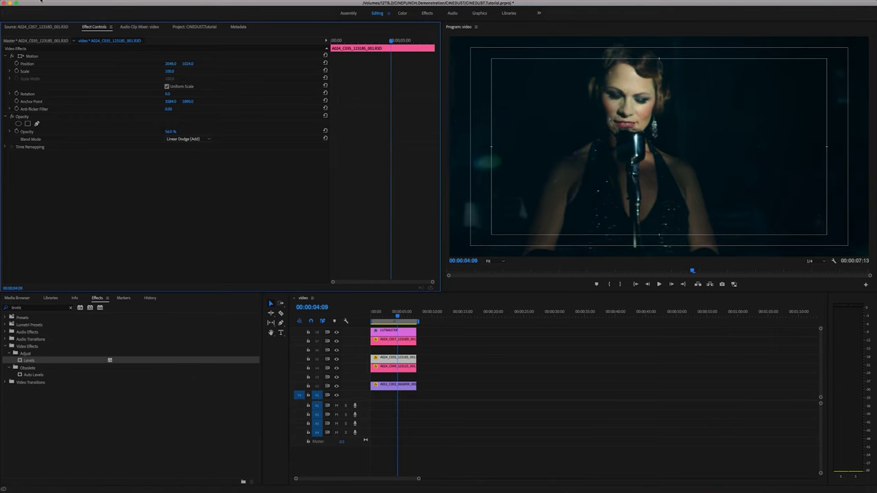
- Set Shadow to -0.17 in A024_C035's RED source settings and play back the composite
{"action": "left_click", "coordinate": [46, 41]}
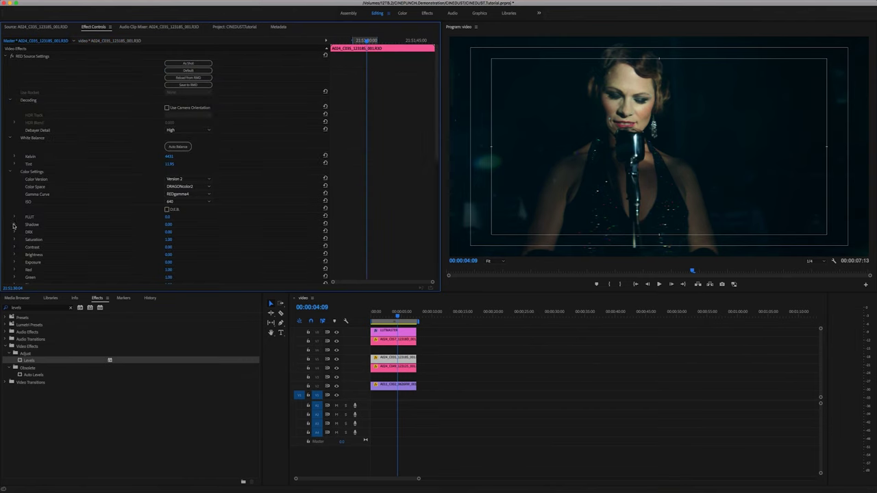
{"action": "left_click", "coordinate": [14, 224]}
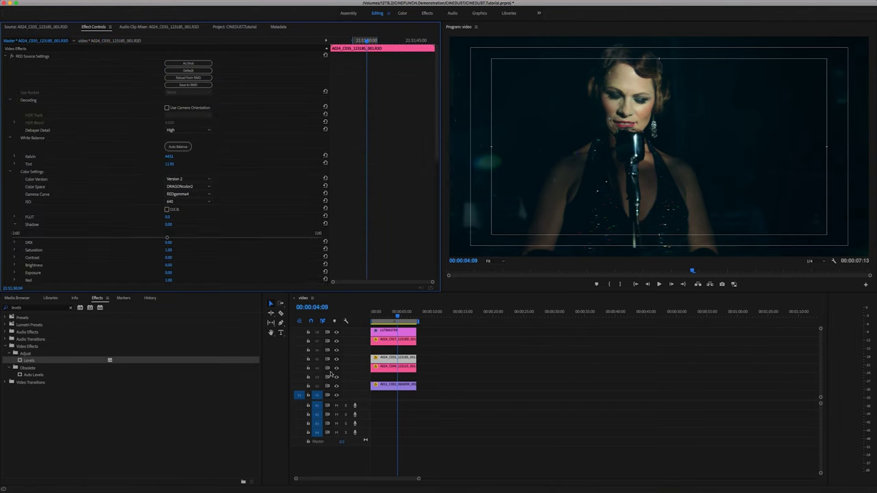
{"action": "left_click", "coordinate": [336, 377]}
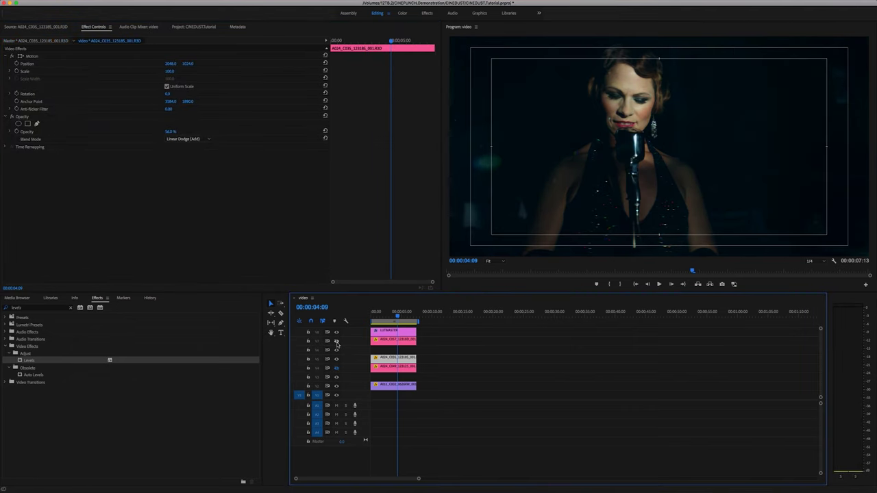
{"action": "key", "text": "space"}
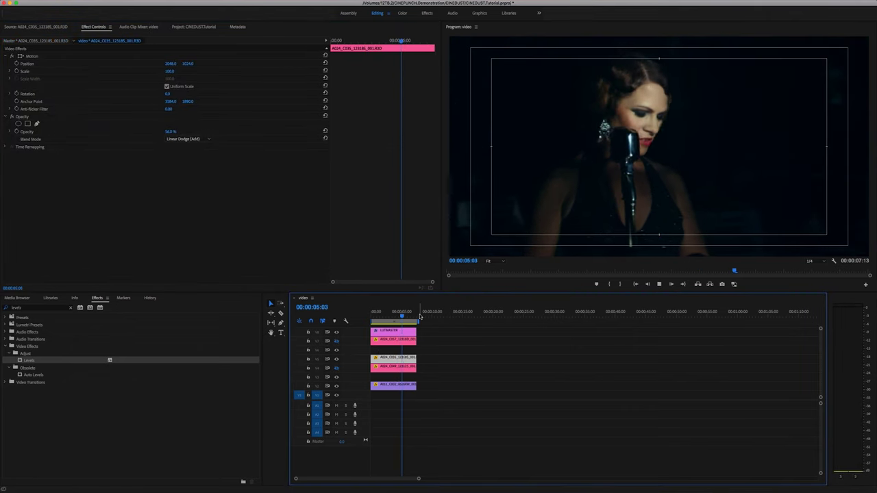
{"action": "key", "text": "space"}
{"action": "left_click_drag", "start_coordinate": [404, 312], "coordinate": [376, 316]}
{"action": "key", "text": "space"}
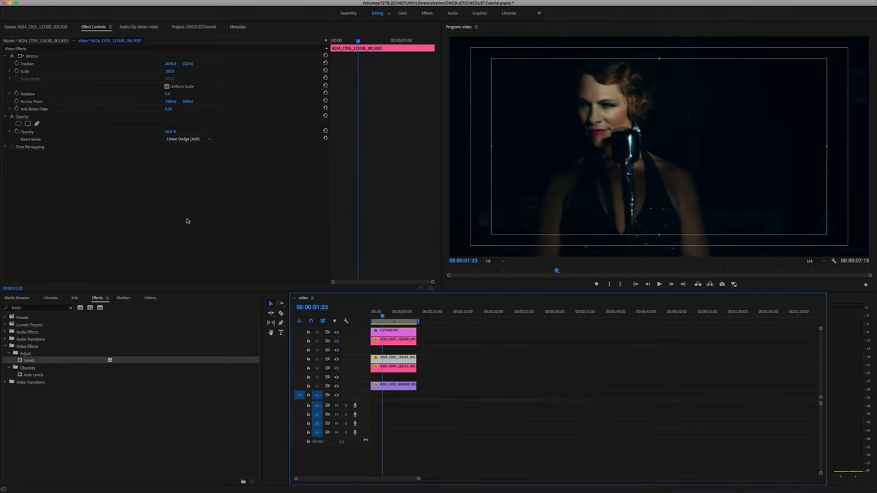
- Check the particle clip's RED source FLUT at 0.5 and replay from 00:00:01:07
{"action": "left_click", "coordinate": [32, 42]}
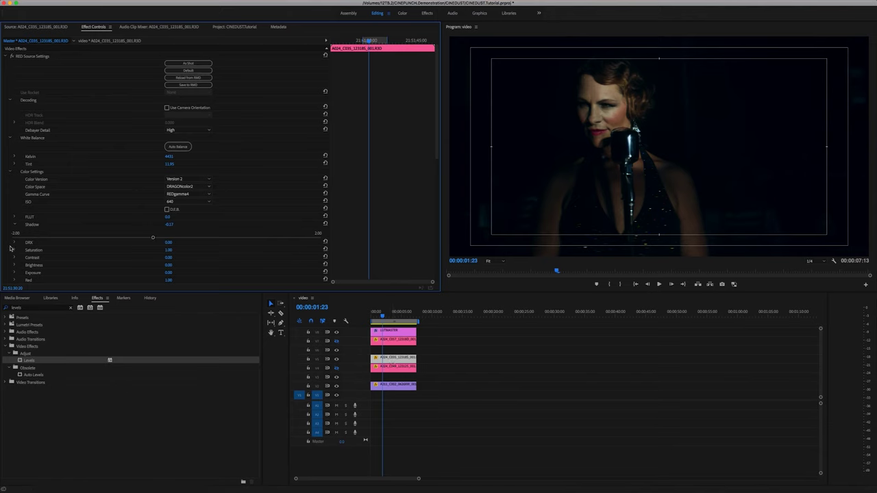
{"action": "left_click", "coordinate": [14, 219]}
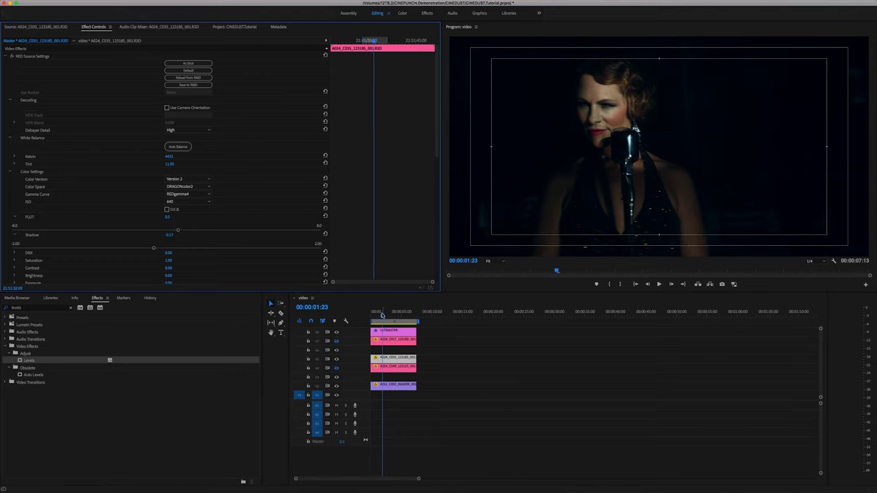
{"action": "left_click_drag", "start_coordinate": [385, 318], "coordinate": [379, 317]}
{"action": "key", "text": "space"}
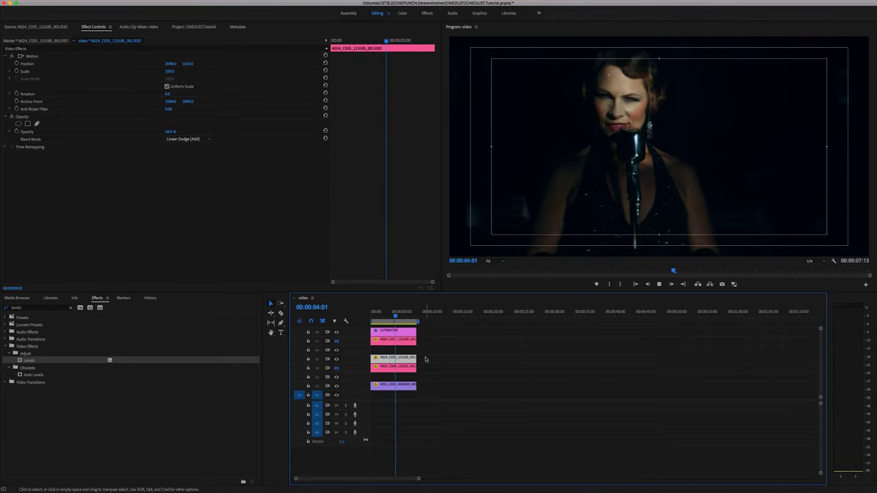
- Check the Program monitor's playback resolution and play the full composite from the start
{"action": "key", "text": "space"}
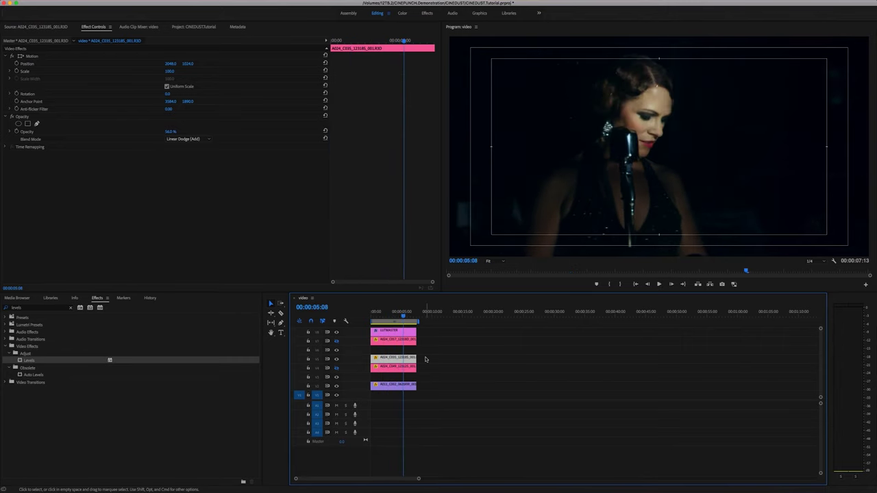
{"action": "right_click", "coordinate": [651, 216]}
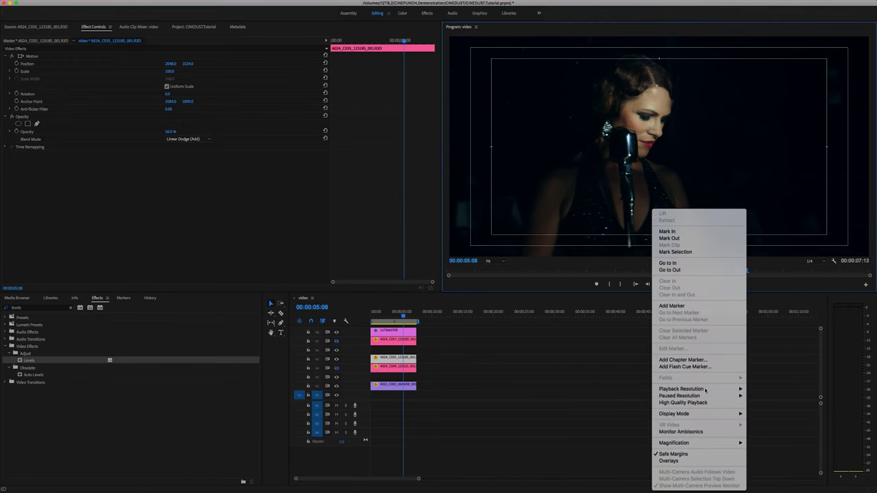
{"action": "mouse_move", "coordinate": [702, 389]}
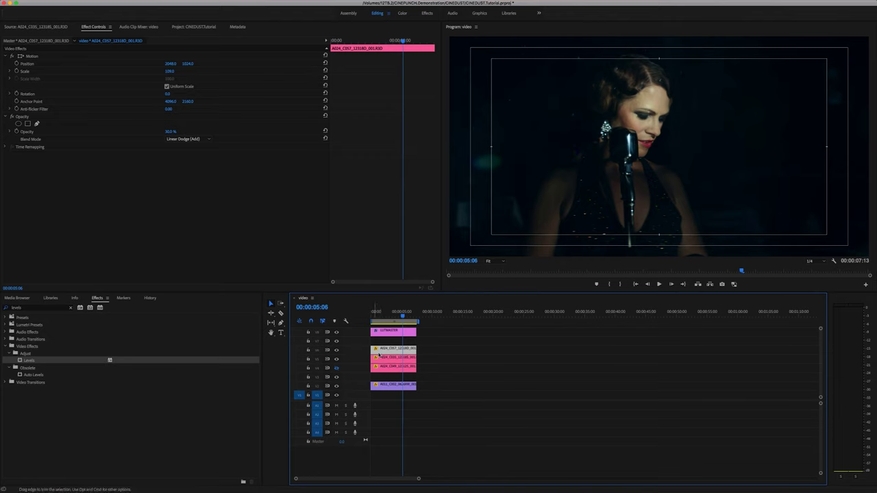
{"action": "key", "text": "Home"}
{"action": "key", "text": "space"}
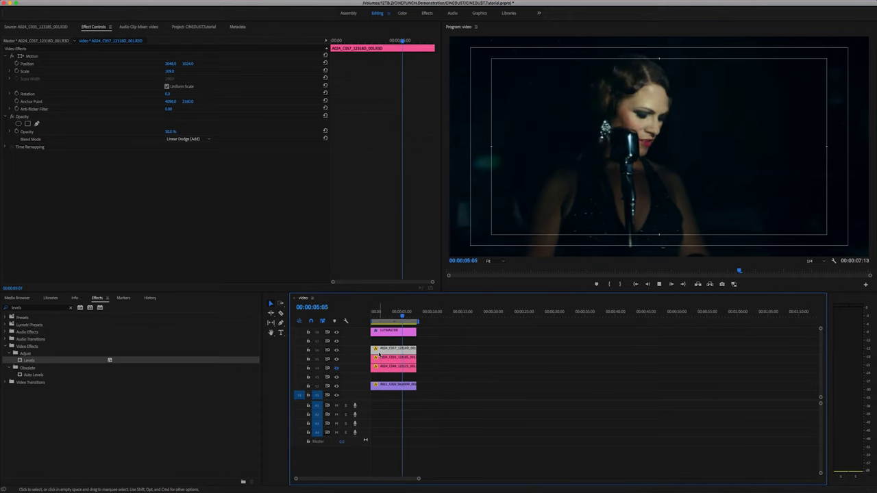
{"action": "key", "text": "space"}
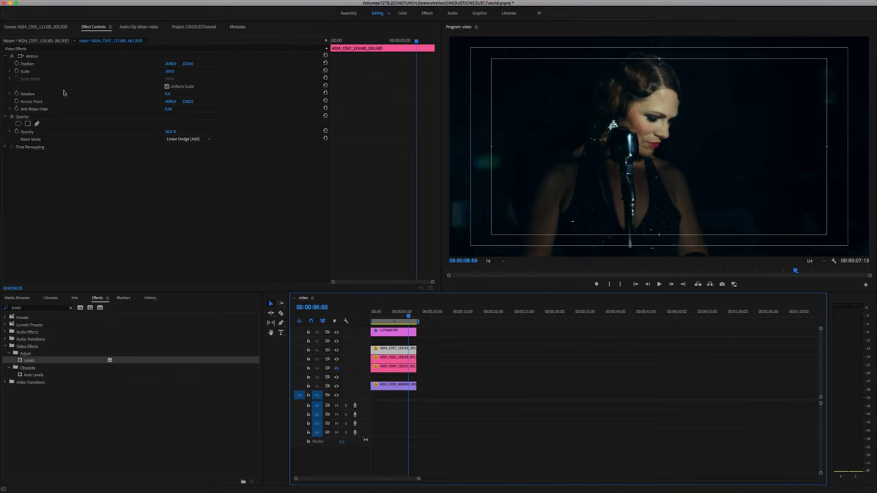
- In the Project bins, collapse CINEDUST8K and expand ANAMORPHIC Creams RED > Cooke Flares
{"action": "left_click", "coordinate": [49, 41]}
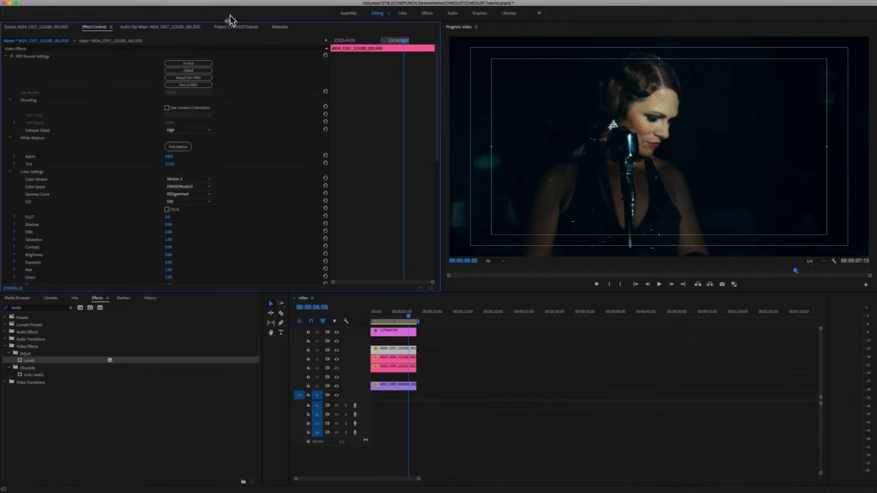
{"action": "left_click", "coordinate": [229, 26]}
{"action": "left_click", "coordinate": [18, 84]}
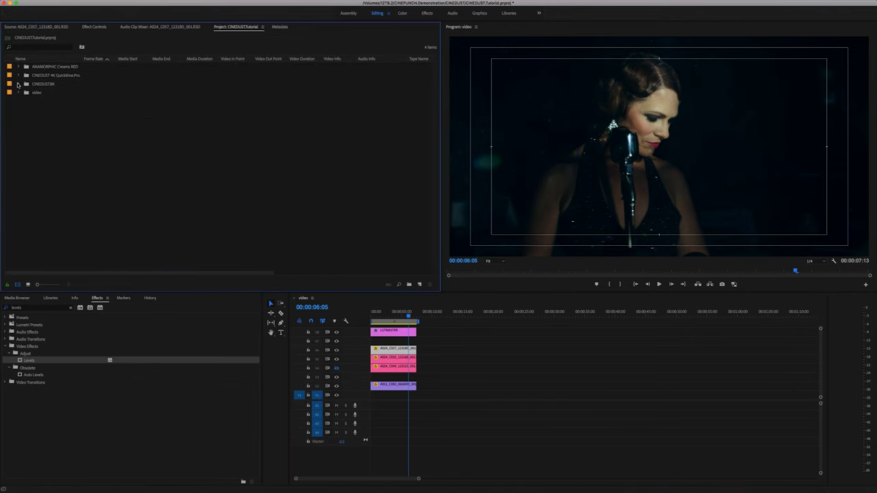
{"action": "left_click", "coordinate": [18, 66]}
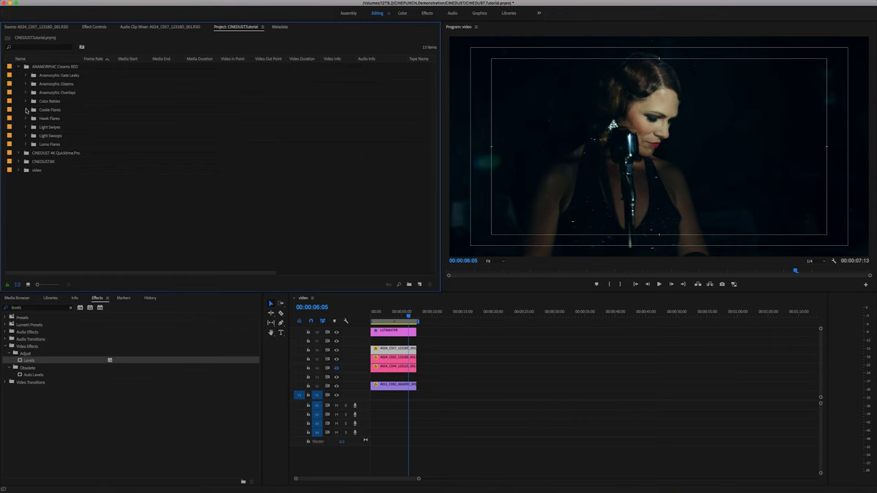
{"action": "left_click", "coordinate": [26, 109]}
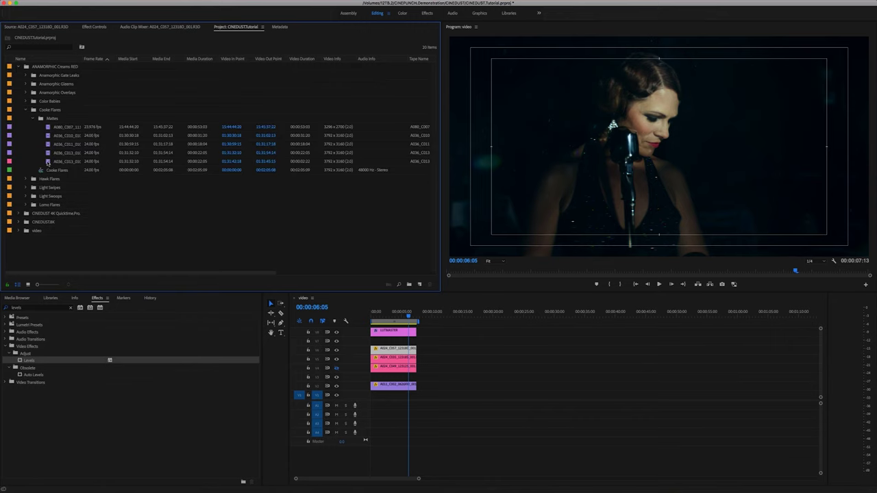
- Place flare clip A036_C013 on a video track above the singer and dust layers
{"action": "left_click", "coordinate": [47, 161]}
{"action": "left_click_drag", "start_coordinate": [248, 230], "coordinate": [393, 341]}
{"action": "left_click", "coordinate": [93, 26]}
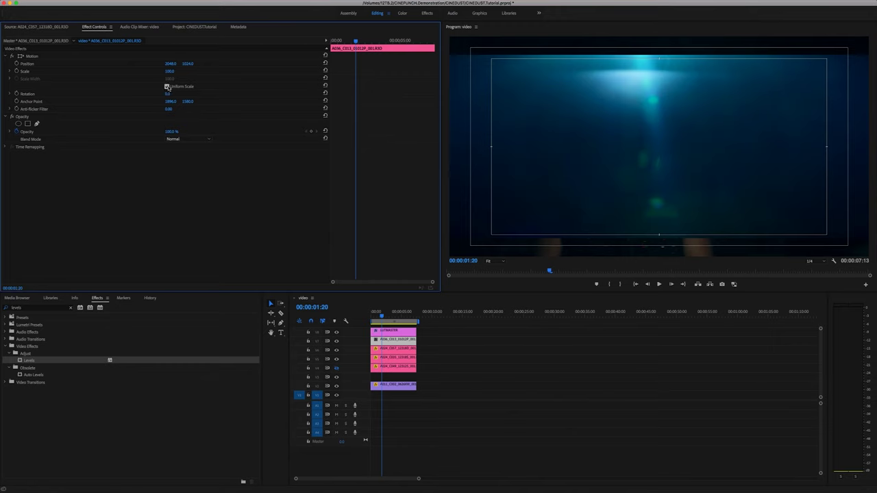
- Unlink Uniform Scale and stretch the flare's Scale Height to 123.0, keeping width 100.0, then preview
{"action": "left_click_drag", "start_coordinate": [168, 73], "coordinate": [168, 74]}
{"action": "left_click", "coordinate": [167, 87]}
{"action": "left_click_drag", "start_coordinate": [169, 72], "coordinate": [169, 72]}
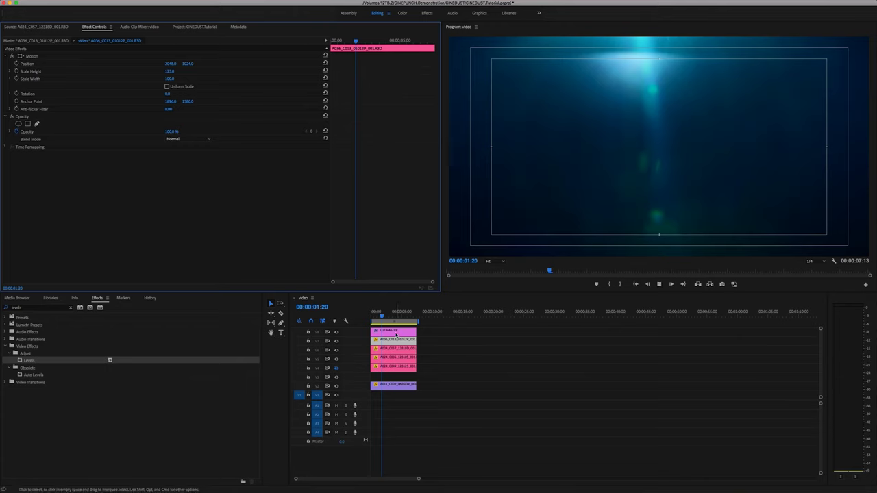
{"action": "key", "text": "space"}
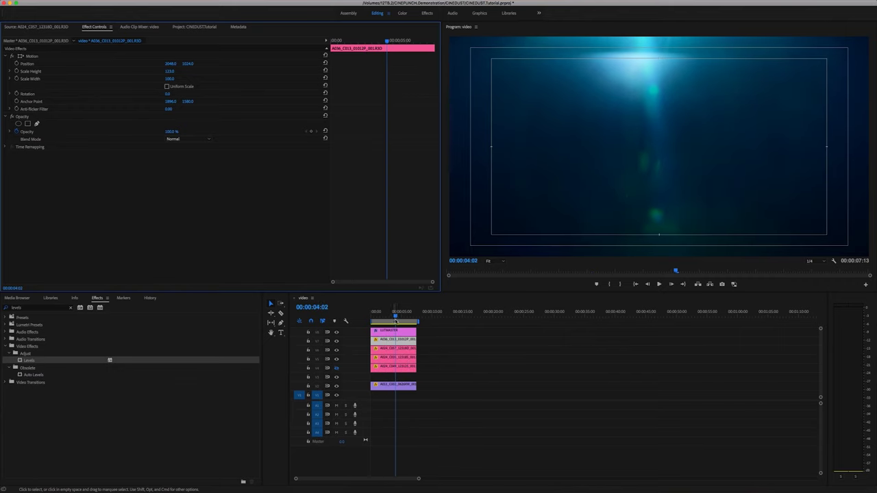
{"action": "mouse_move", "coordinate": [396, 317]}
{"action": "left_mouse_down"}
{"action": "mouse_move", "coordinate": [402, 314]}
{"action": "mouse_move", "coordinate": [378, 312]}
{"action": "left_mouse_up"}
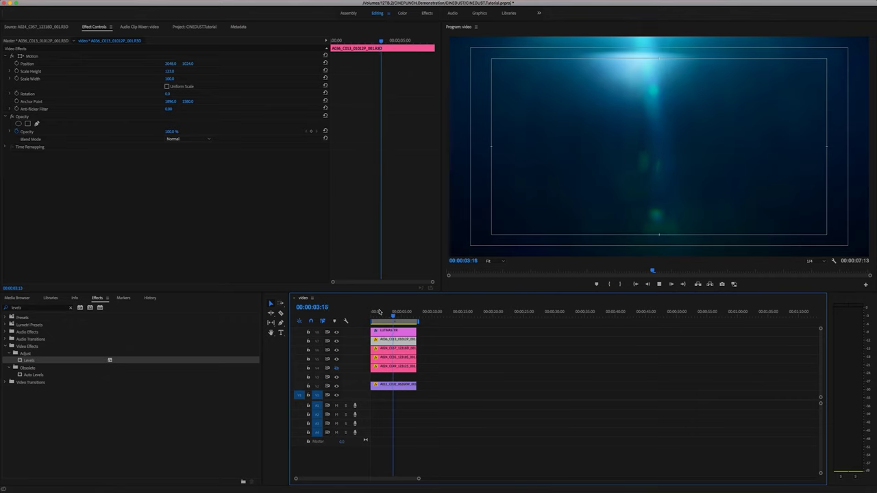
- Blend the A036_C013 flare with Linear Dodge (Add) and lower its Opacity to 44%
{"action": "key", "text": "space"}
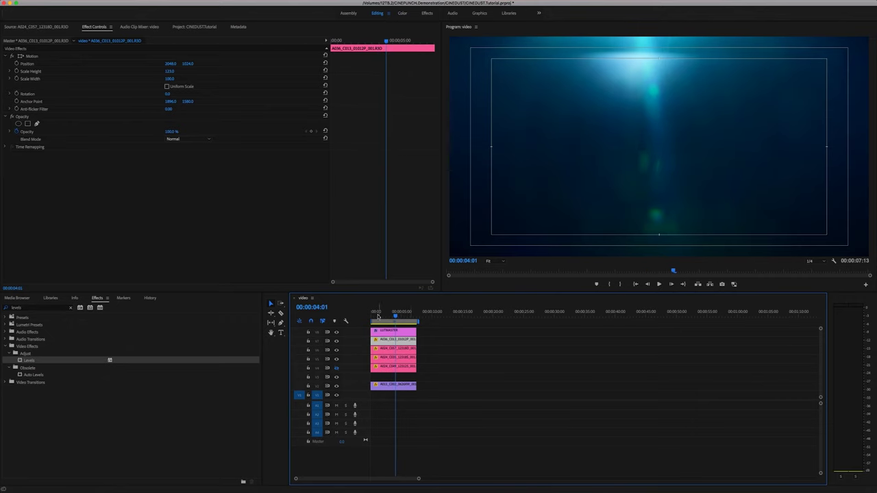
{"action": "left_click", "coordinate": [189, 139]}
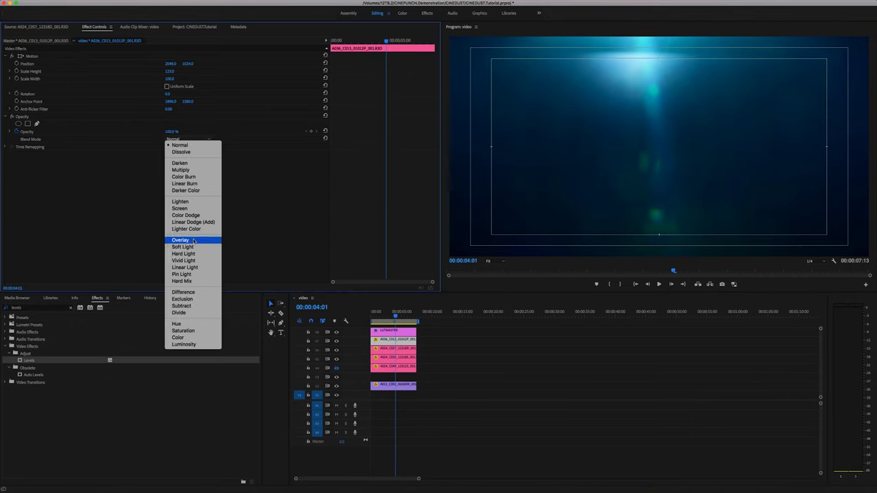
{"action": "left_click", "coordinate": [193, 222]}
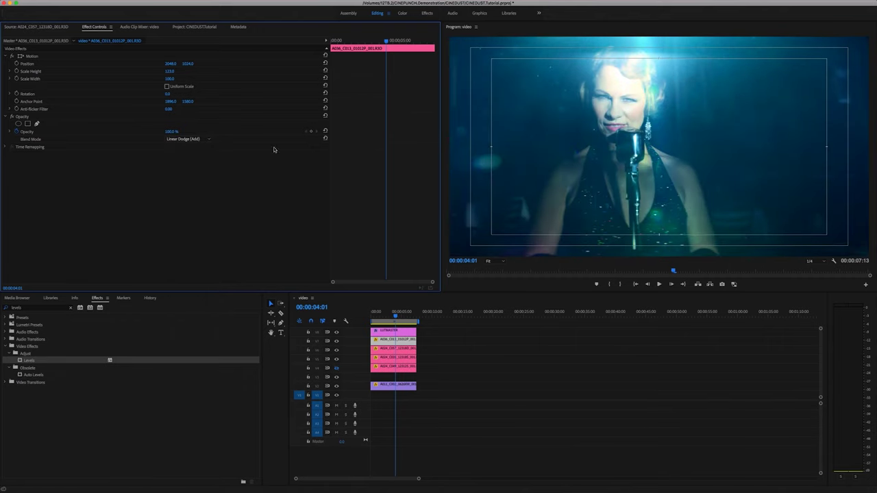
{"action": "left_click", "coordinate": [24, 132]}
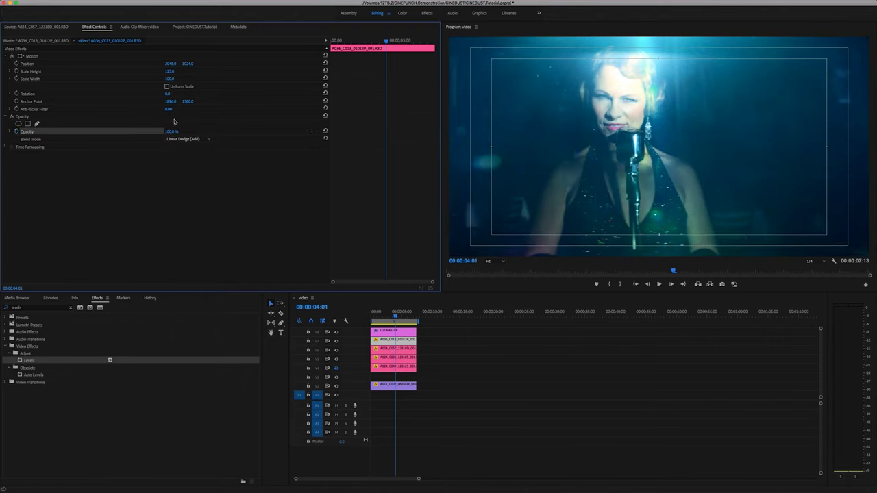
{"action": "left_click_drag", "start_coordinate": [172, 133], "coordinate": [171, 133]}
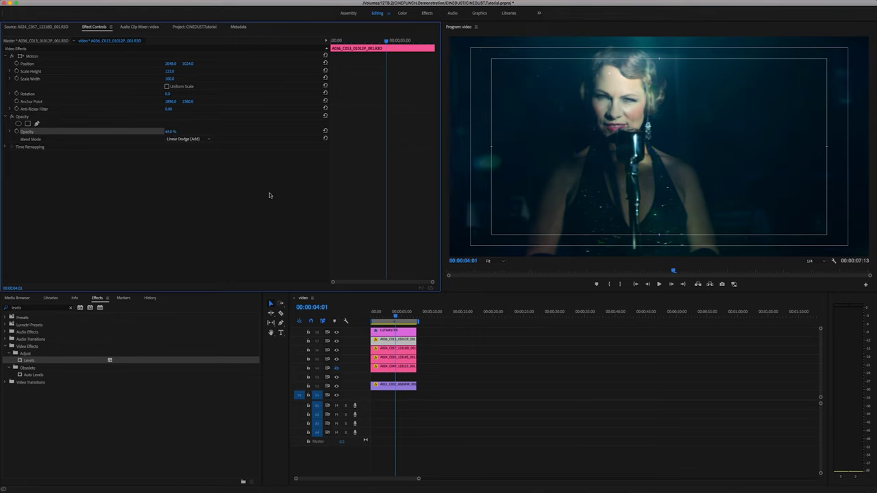
{"action": "key", "text": "space"}
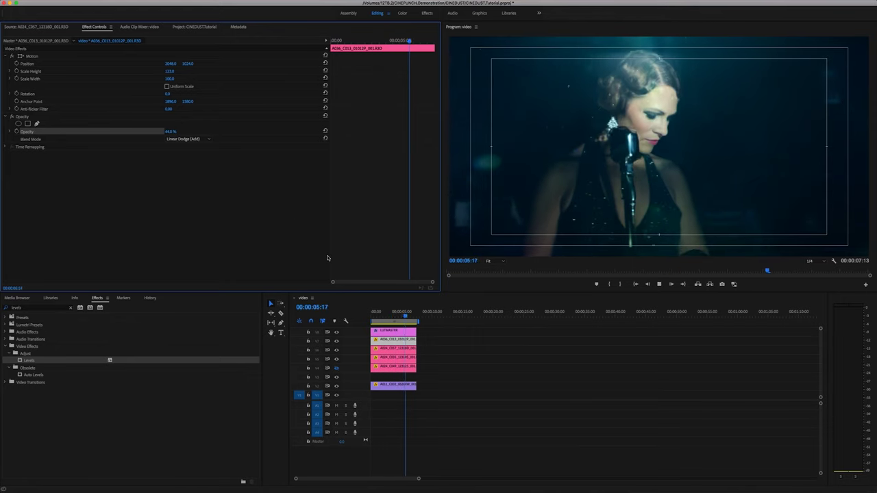
{"action": "key", "text": "space"}
{"action": "left_click_drag", "start_coordinate": [390, 313], "coordinate": [372, 313]}
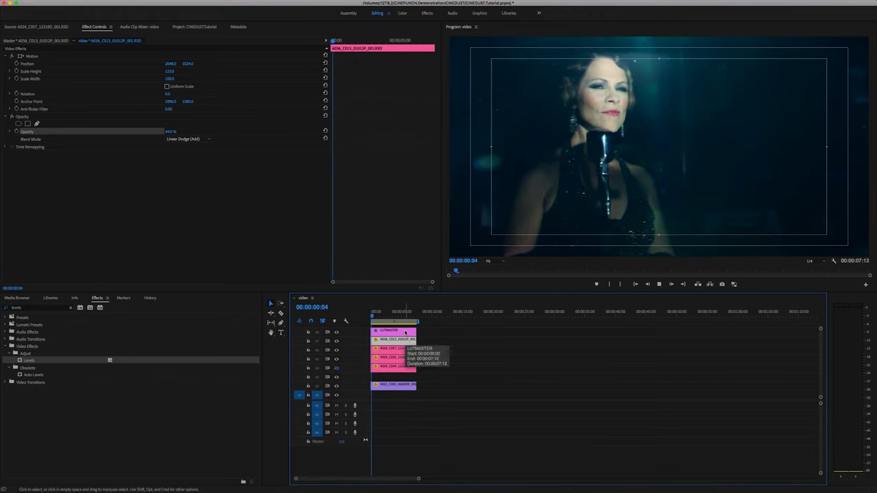
{"action": "key", "text": "space"}
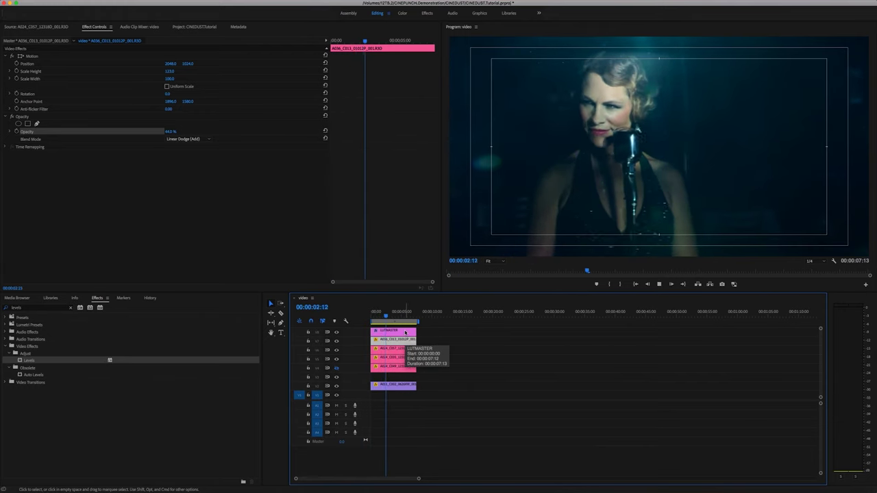
{"action": "key", "text": "space"}
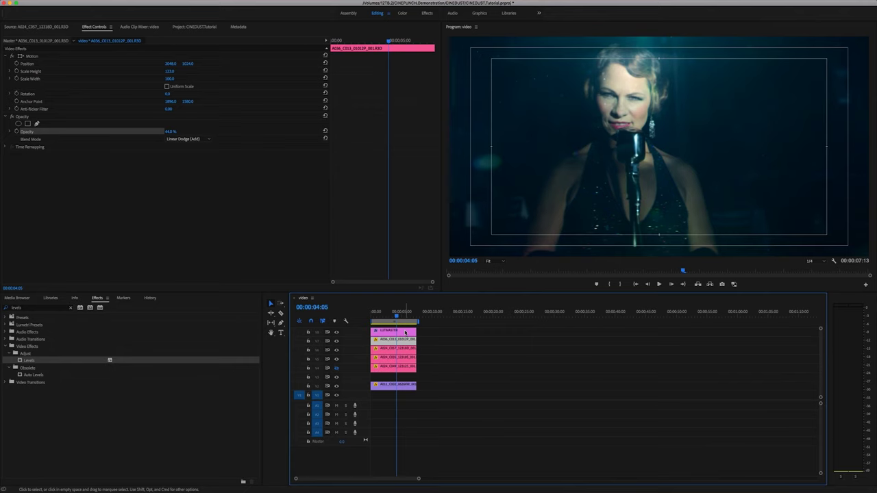
{"action": "key", "text": "Home"}
{"action": "key", "text": "space"}
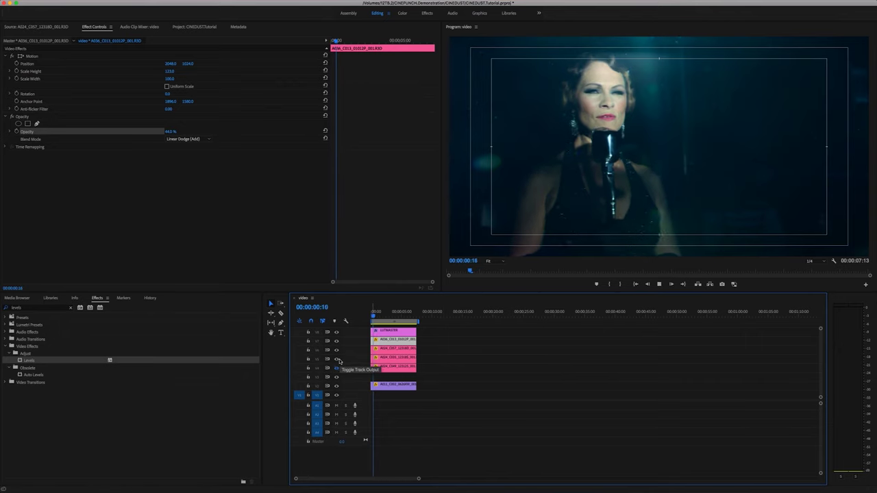
{"action": "key", "text": "space"}
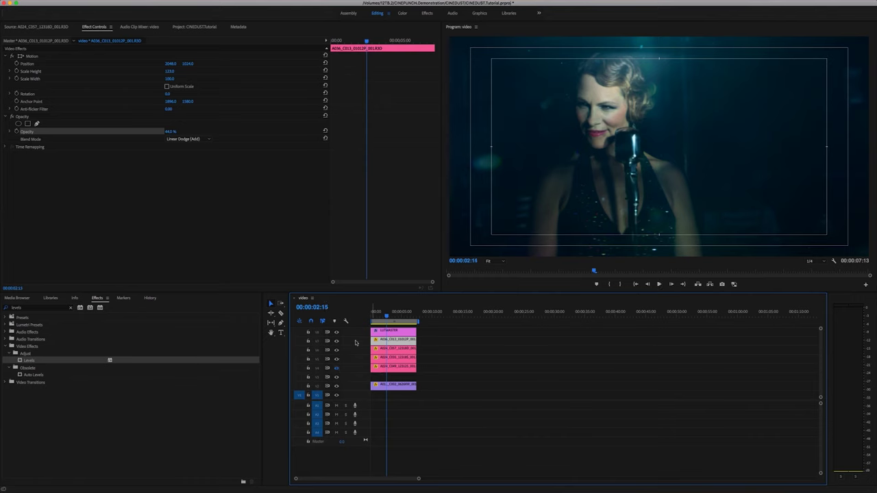
{"action": "left_click_drag", "start_coordinate": [386, 316], "coordinate": [380, 316]}
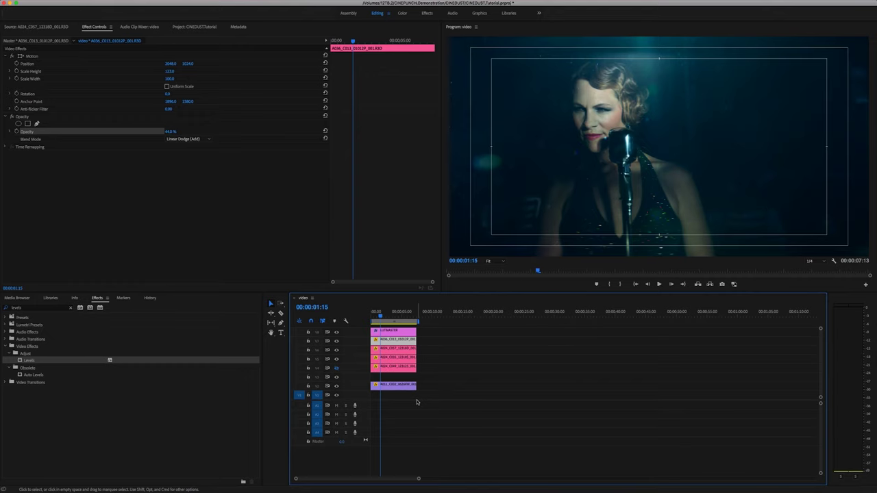
{"action": "left_click", "coordinate": [336, 332]}
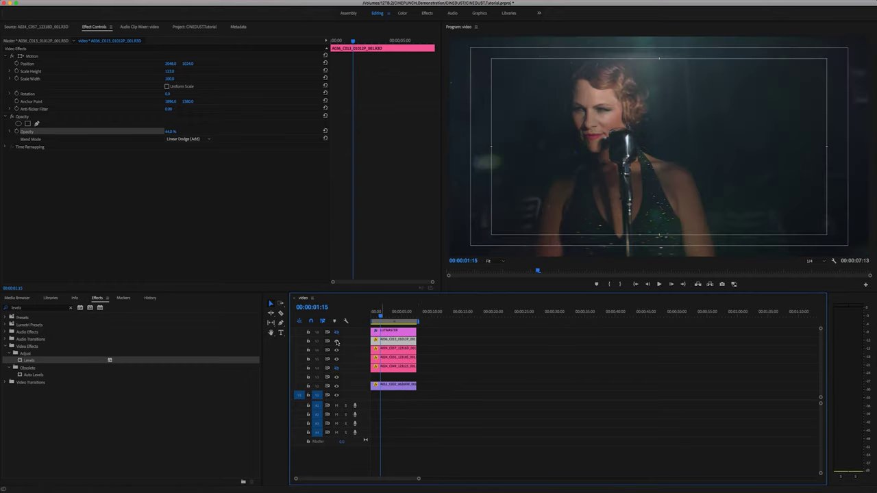
{"action": "left_click", "coordinate": [336, 341]}
{"action": "left_click", "coordinate": [336, 341]}
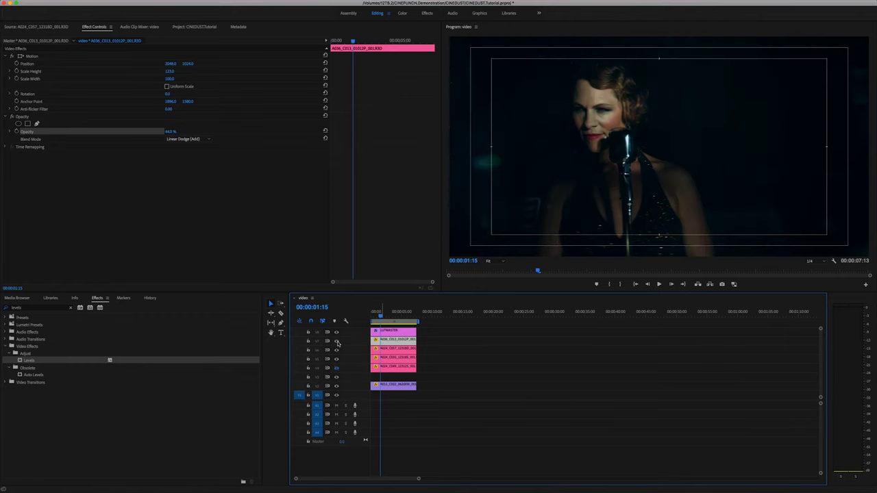
{"action": "left_click", "coordinate": [337, 343]}
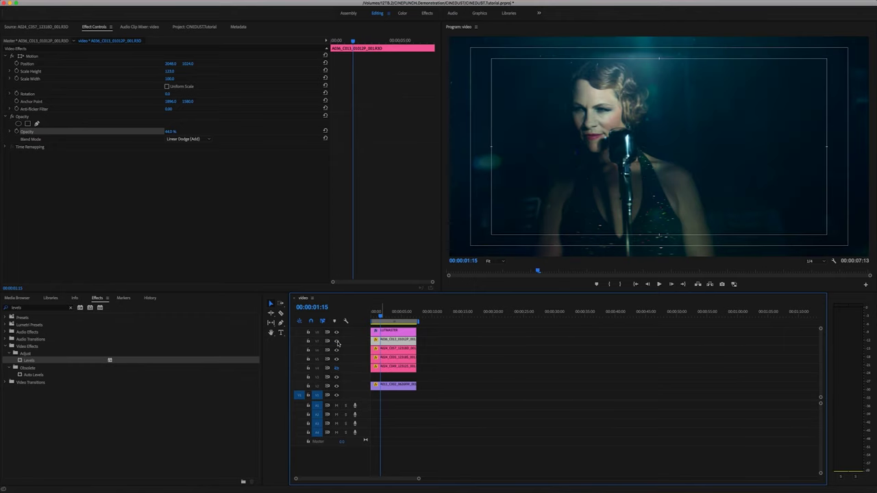